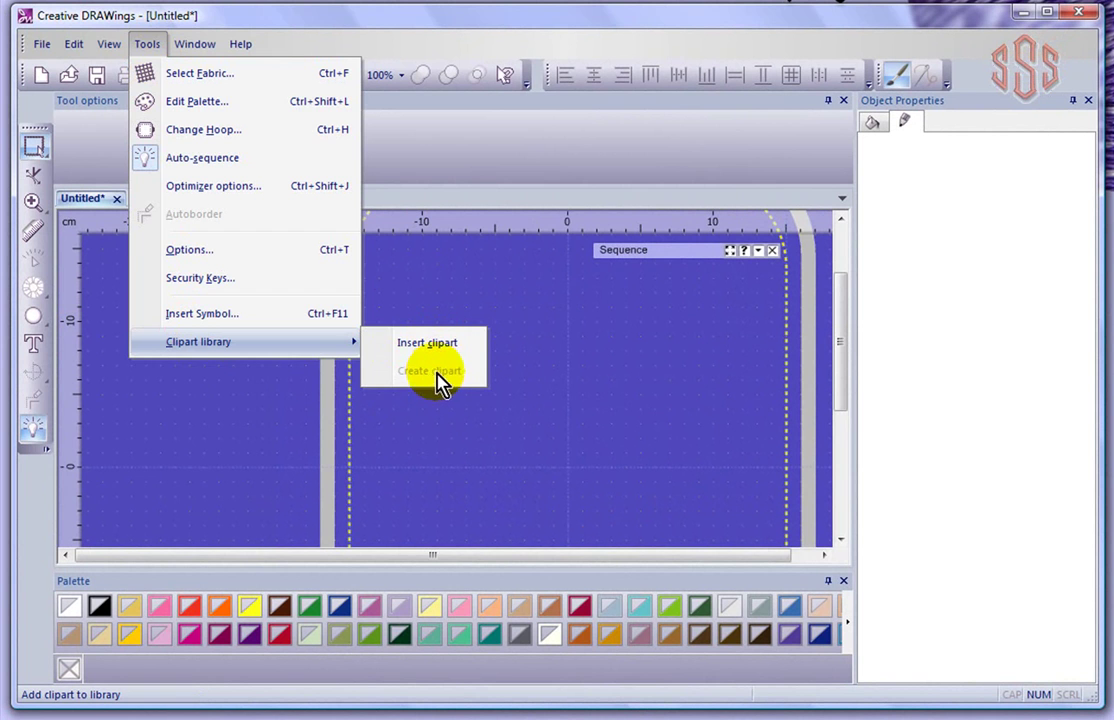
- Open the clipart library for insertion and filter the list by the tag red
left_click(420, 345)
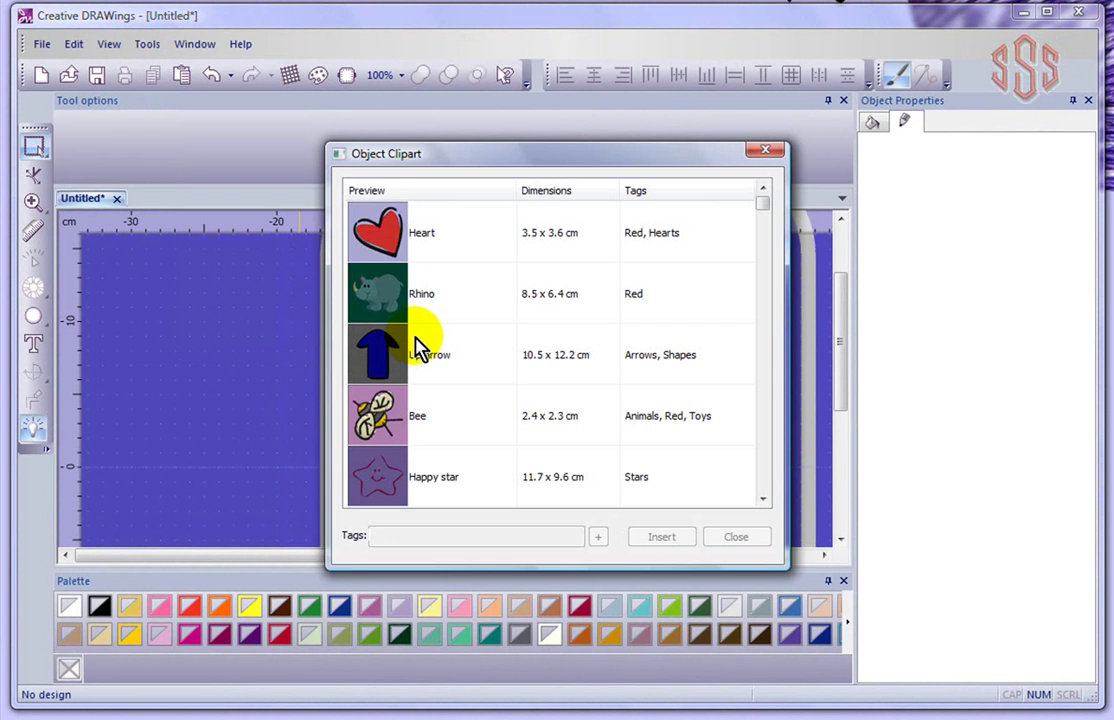
left_click(384, 226)
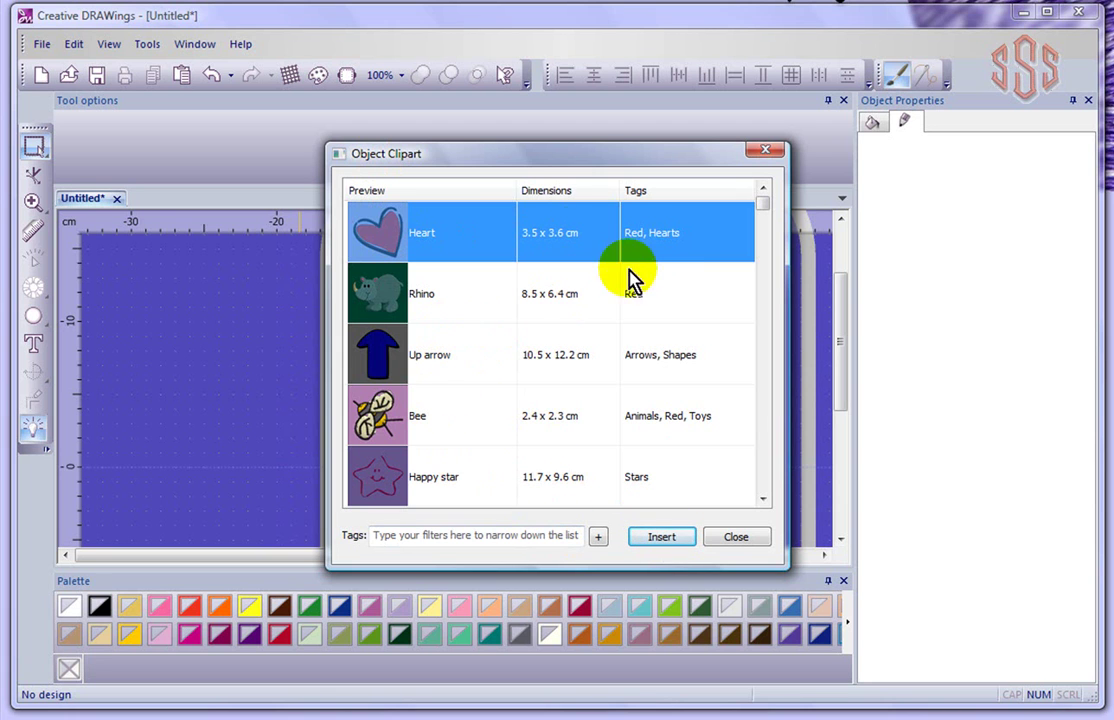
mouse_move(626, 245)
left_mouse_down()
mouse_move(387, 237)
mouse_move(640, 248)
mouse_move(636, 265)
left_mouse_up()
left_click(405, 532)
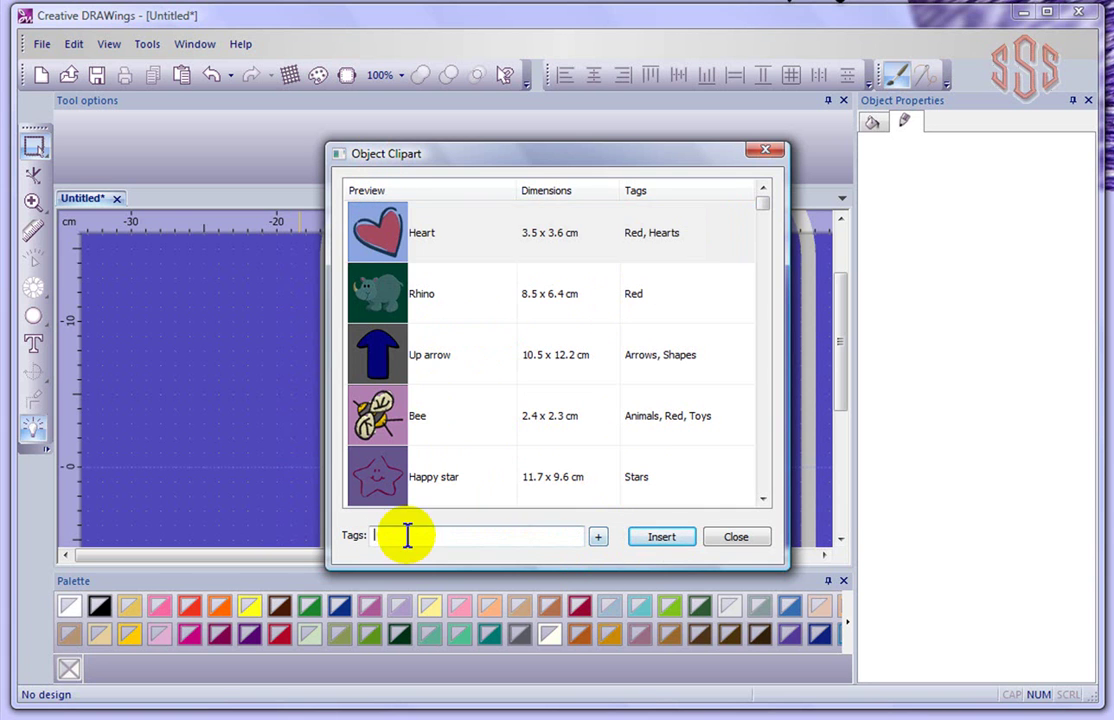
type("red")
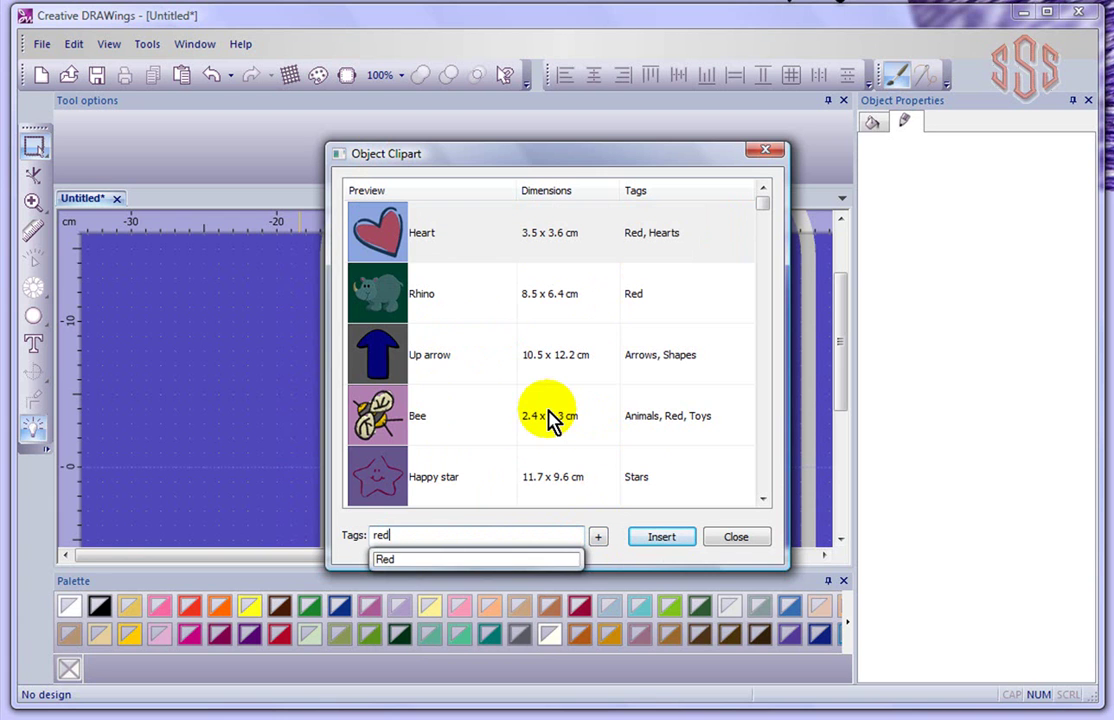
key("Return")
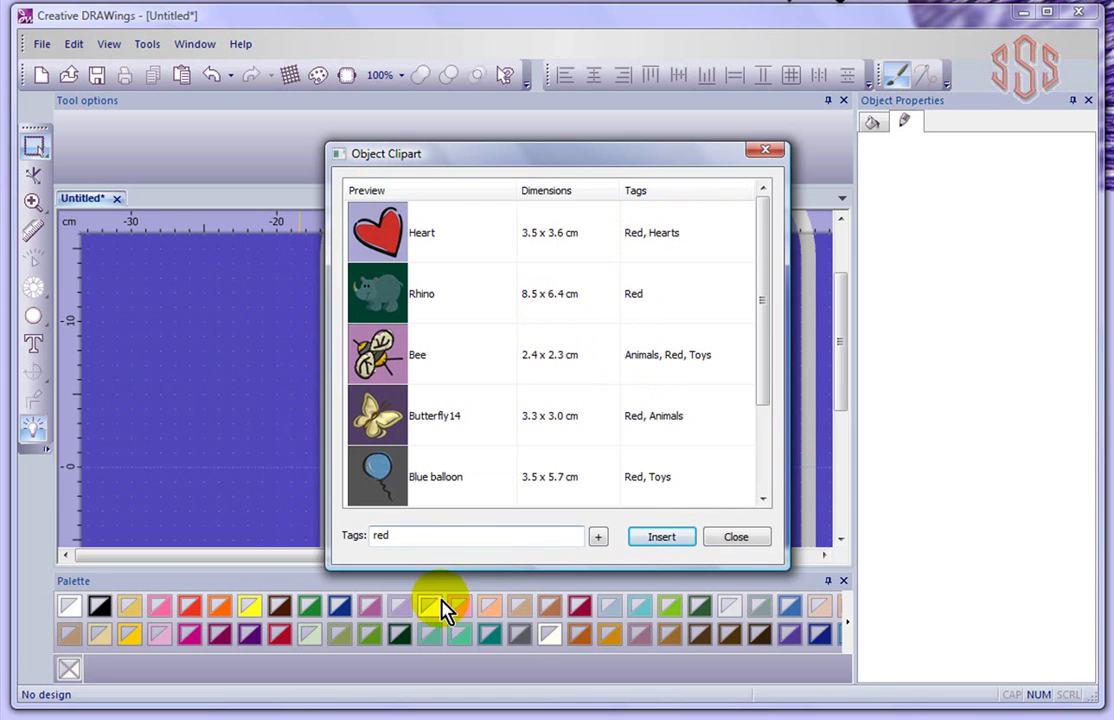
- Browse the available tags and filter the clipart list by the tag Rake
left_click_drag(400, 538, 349, 544)
scroll(436, 574, "down", 10)
scroll(436, 574, "down", 15)
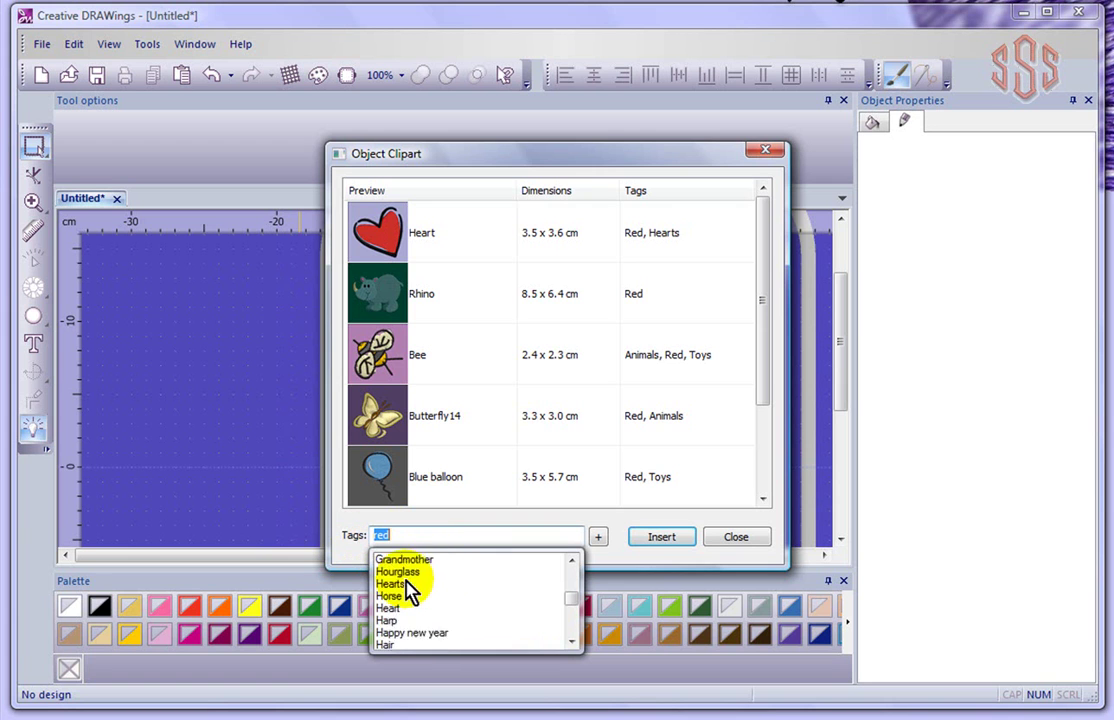
left_click(571, 587)
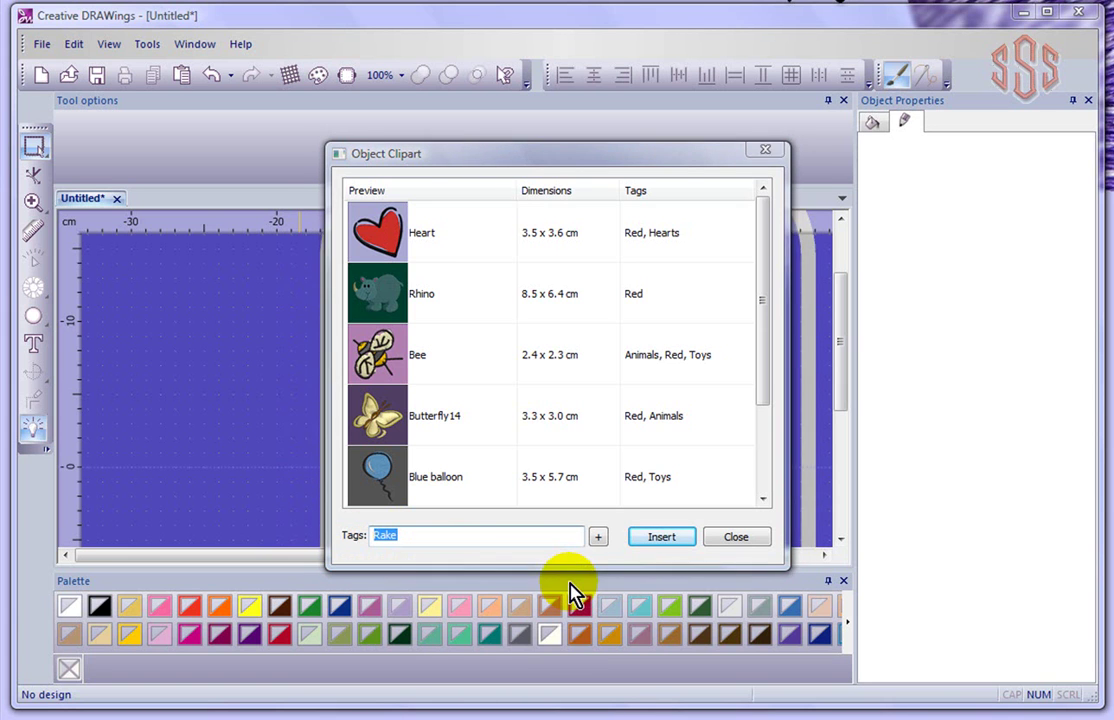
left_click(598, 537)
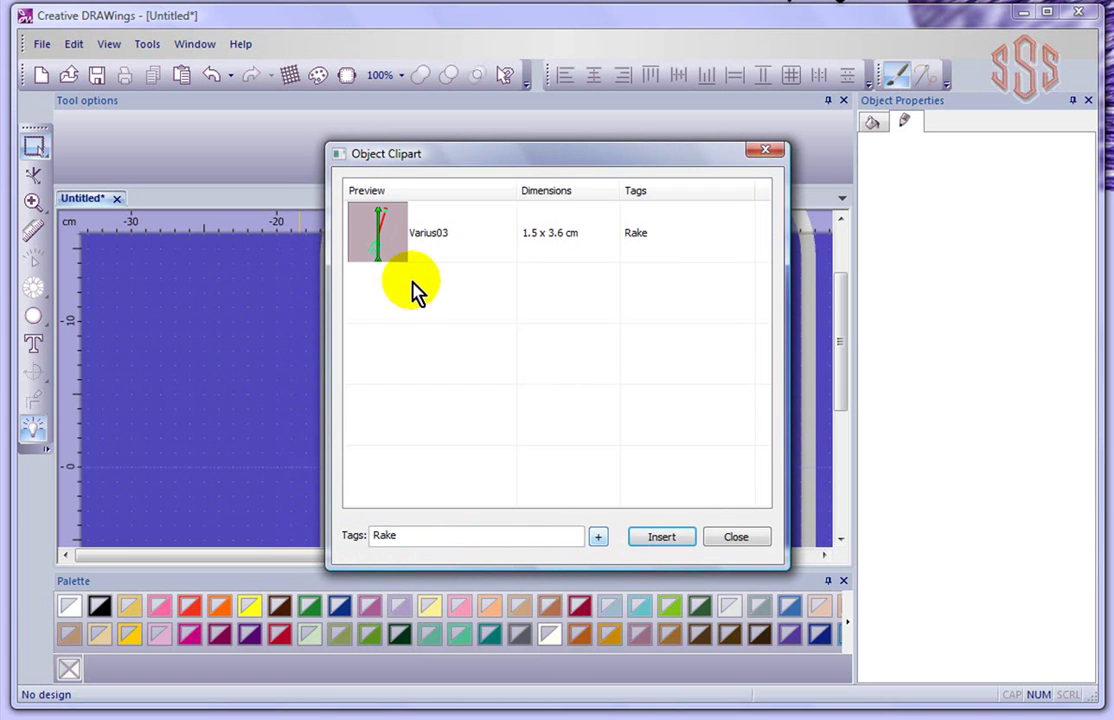
- Replace the clipart filter with the tag Arrows from the list of available tags
left_click(484, 535)
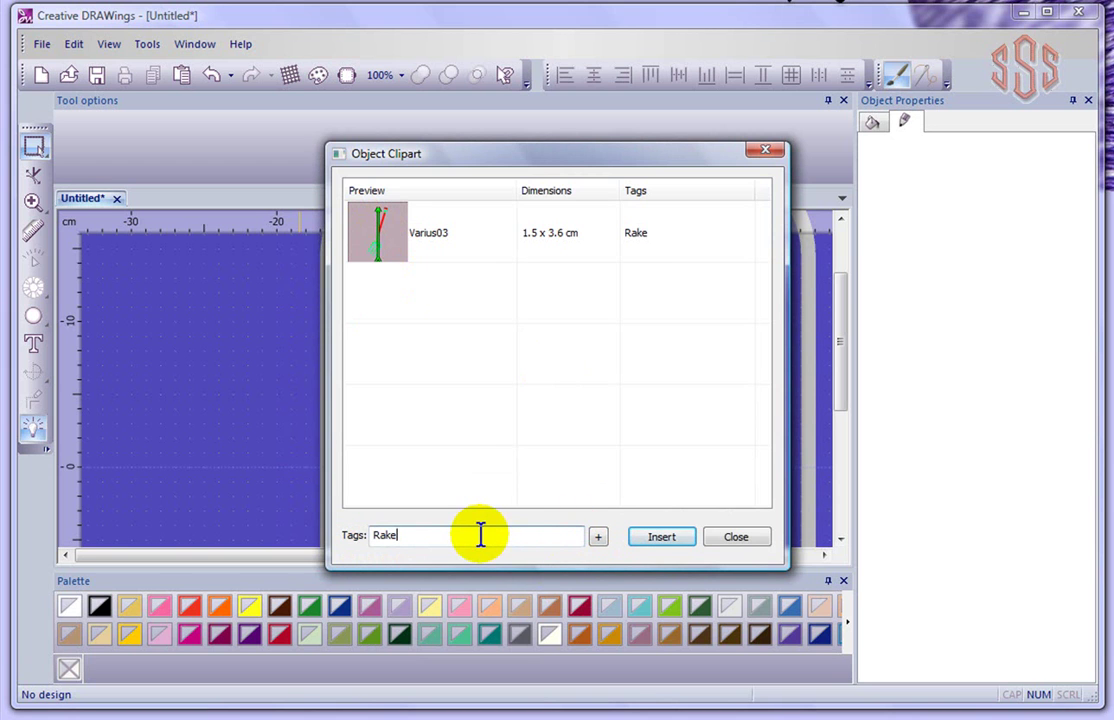
left_click_drag(480, 535, 274, 534)
left_click(598, 540)
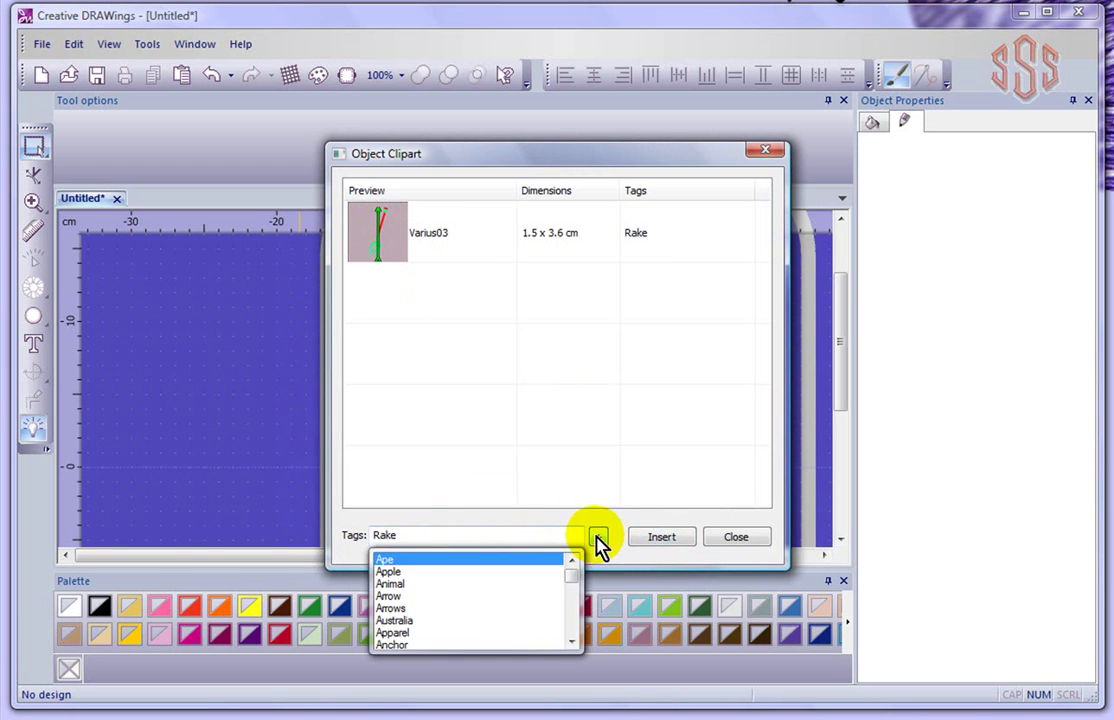
left_click(423, 609)
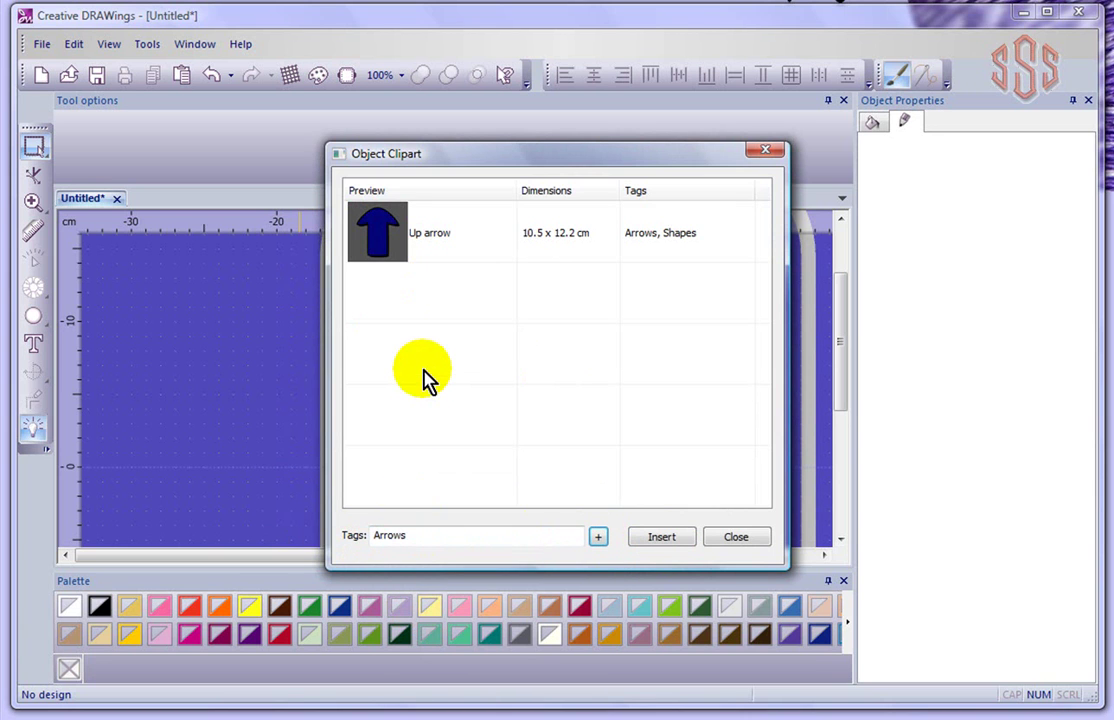
- Filter the clipart list by the tag Animal, and clear the filter to show the full library
left_click(598, 539)
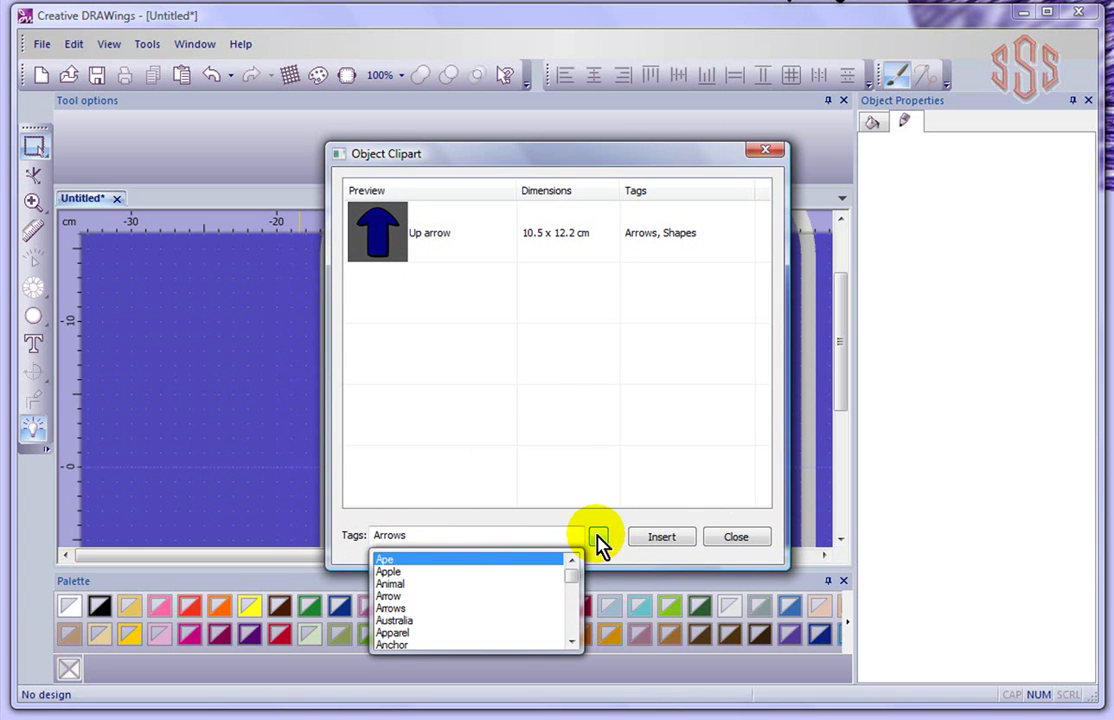
left_click(430, 588)
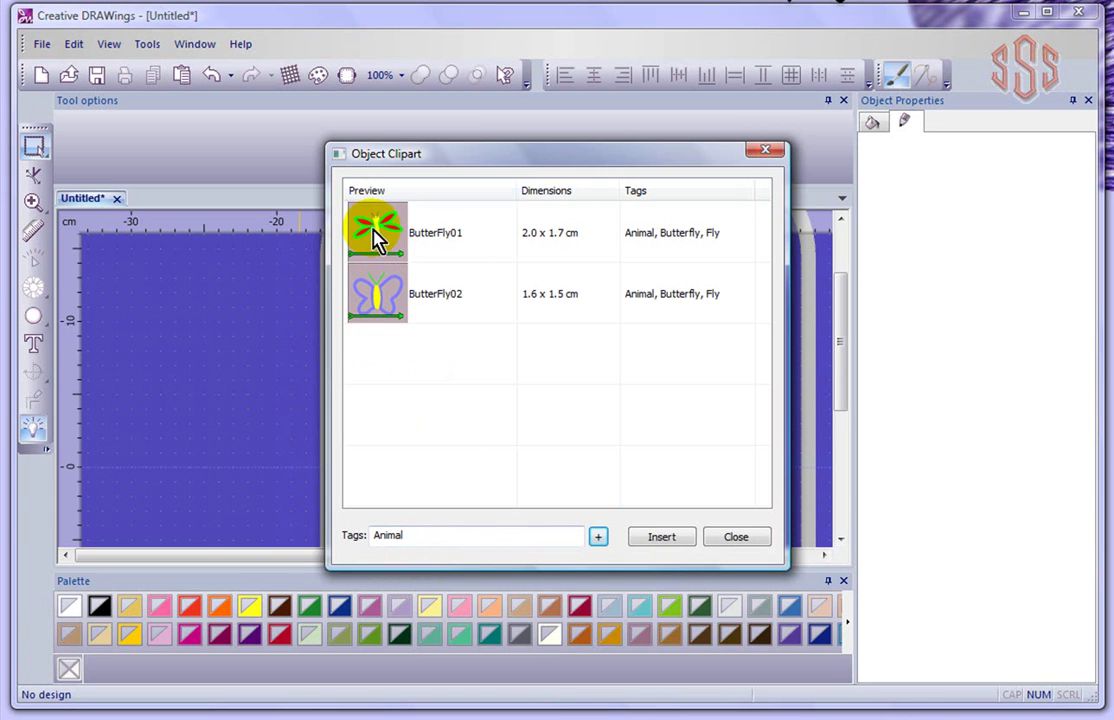
left_click_drag(415, 535, 362, 550)
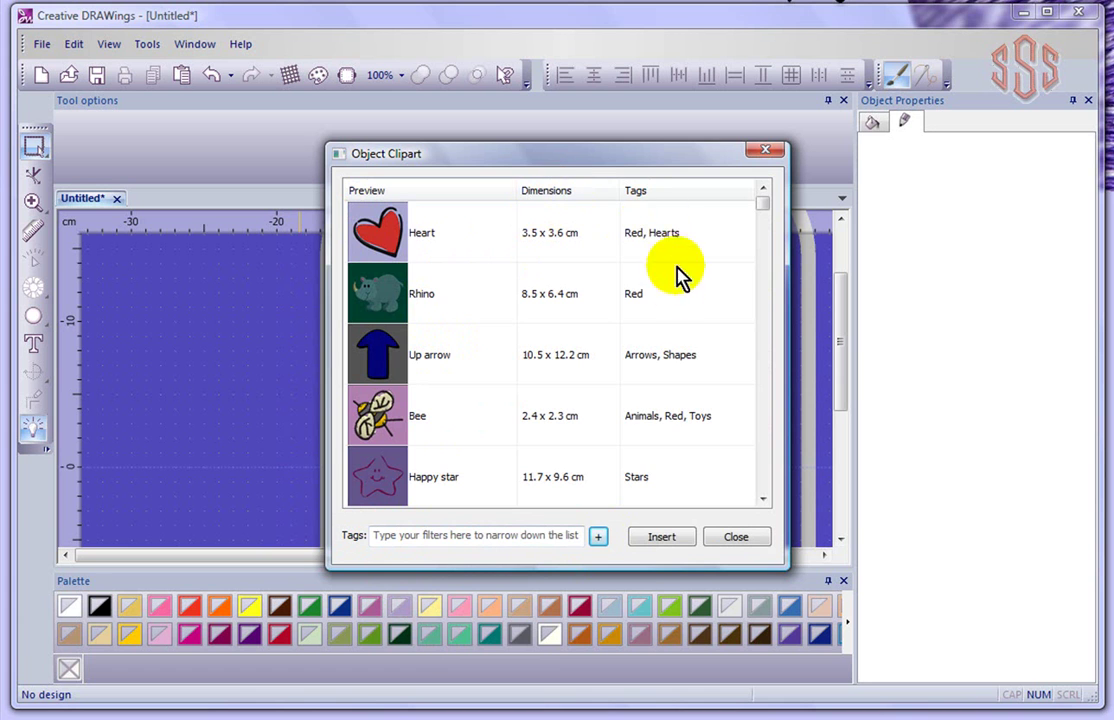
- Insert the Heart clipart about 8 cm wide in the upper-left area of the hoop and deselect it
left_click(380, 238)
left_click(663, 538)
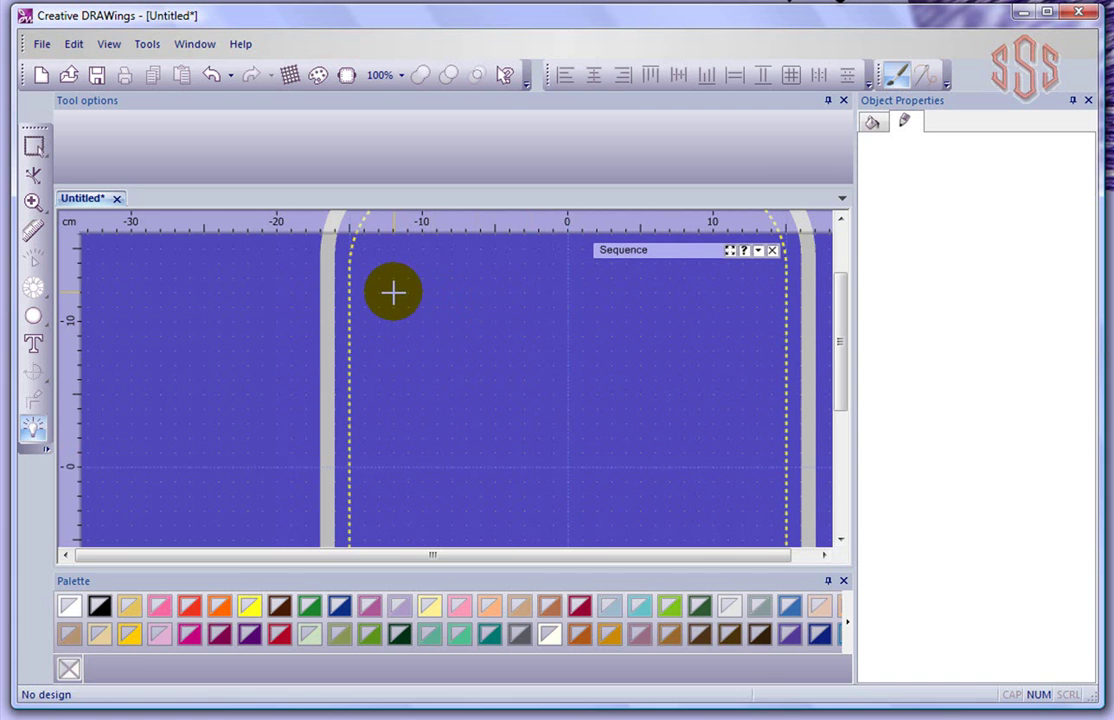
left_click_drag(392, 291, 496, 343)
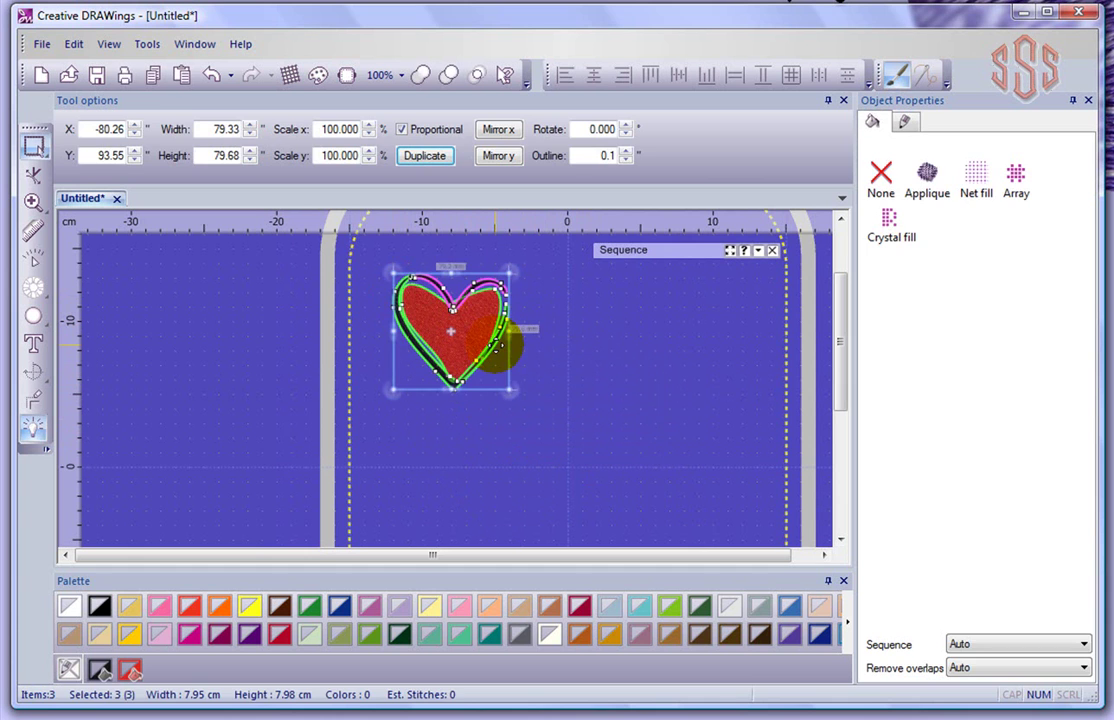
left_click(549, 368)
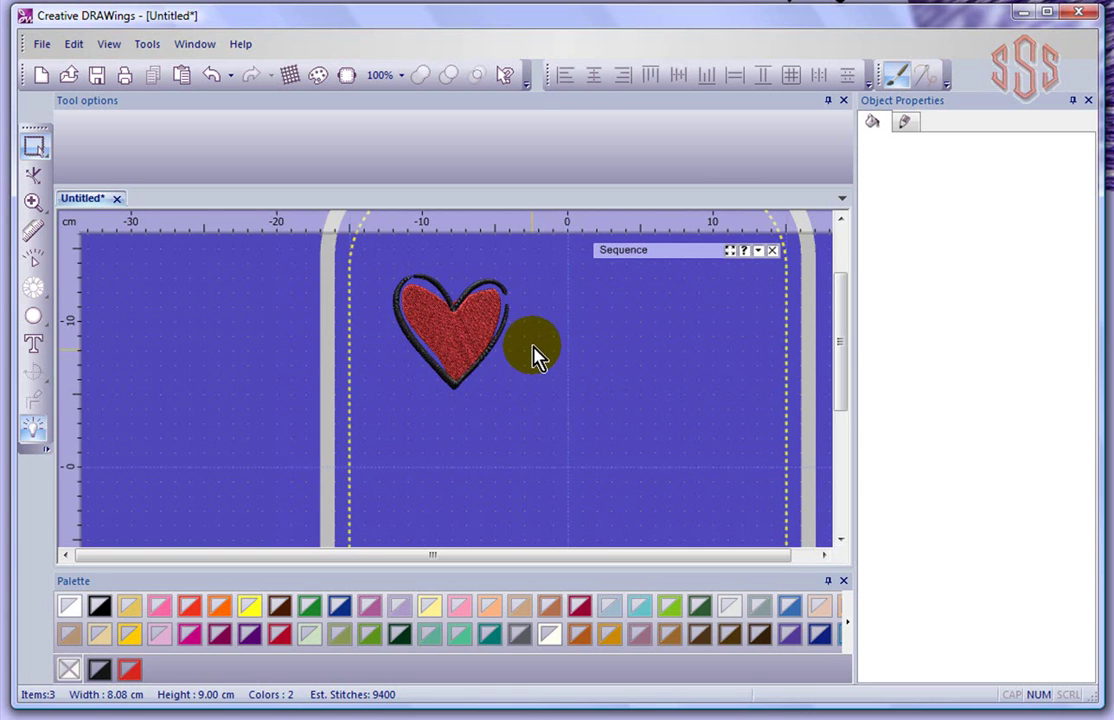
- Draw a narrow upright ellipse about 1 cm wide and 5.2 cm high to the right of the heart
left_click(34, 319)
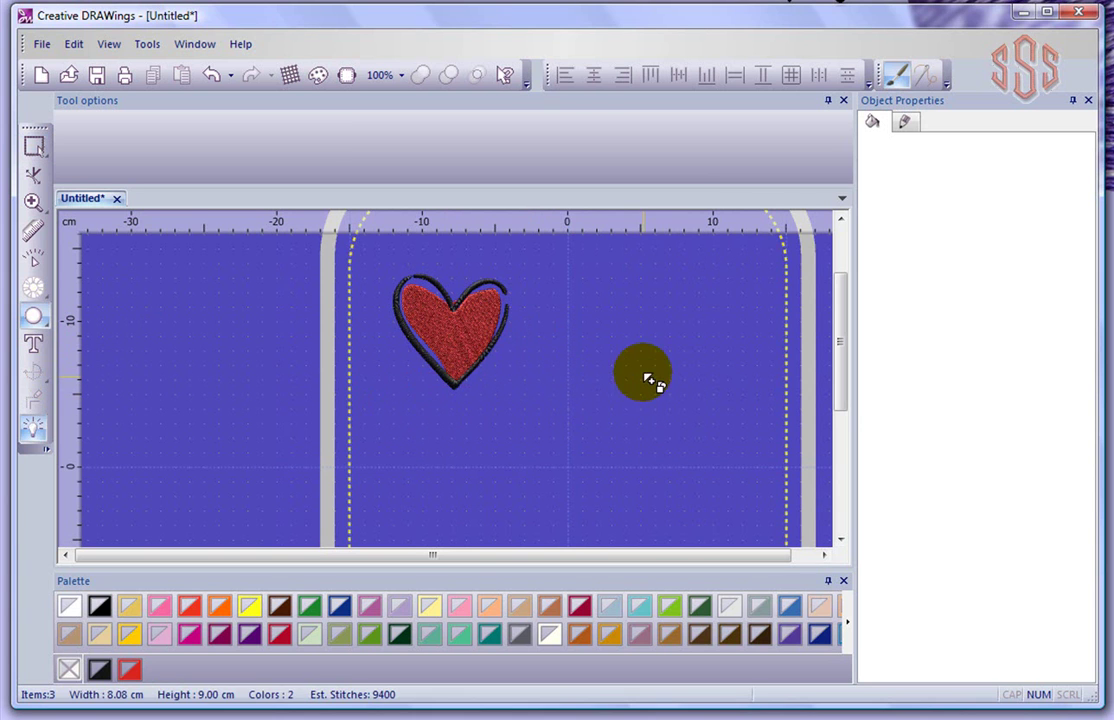
left_click_drag(648, 330, 659, 392)
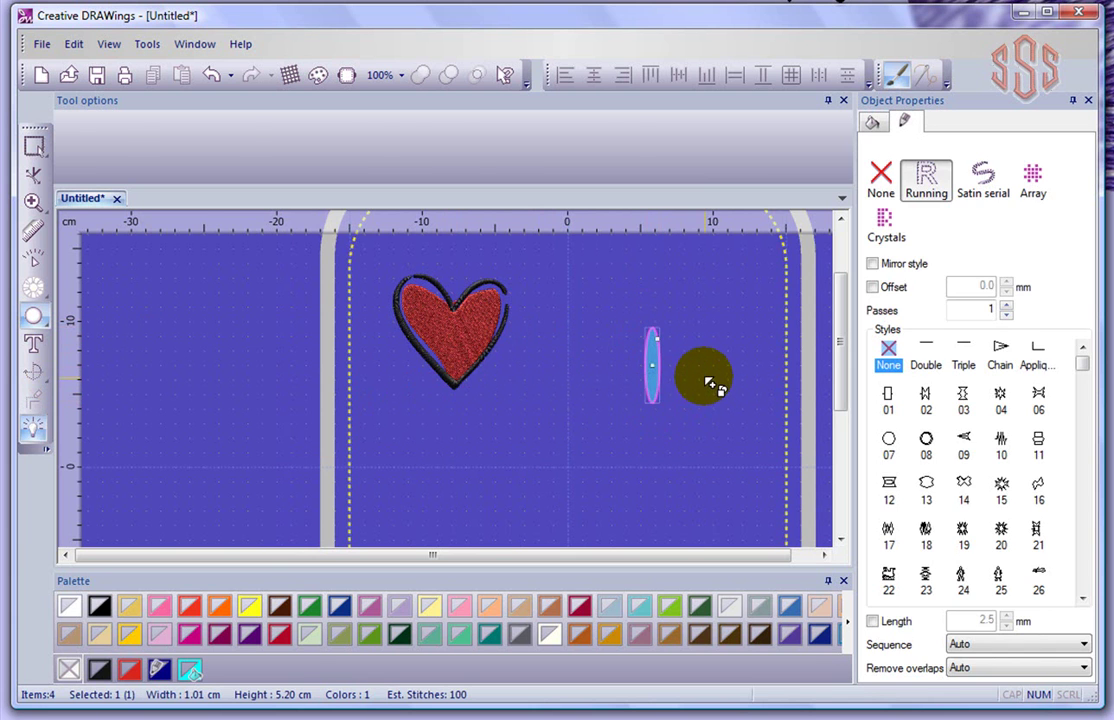
key("Escape")
- Start a circular array of the ellipse and set its step count to 10
scroll(689, 375, "up", 3)
left_click(634, 356)
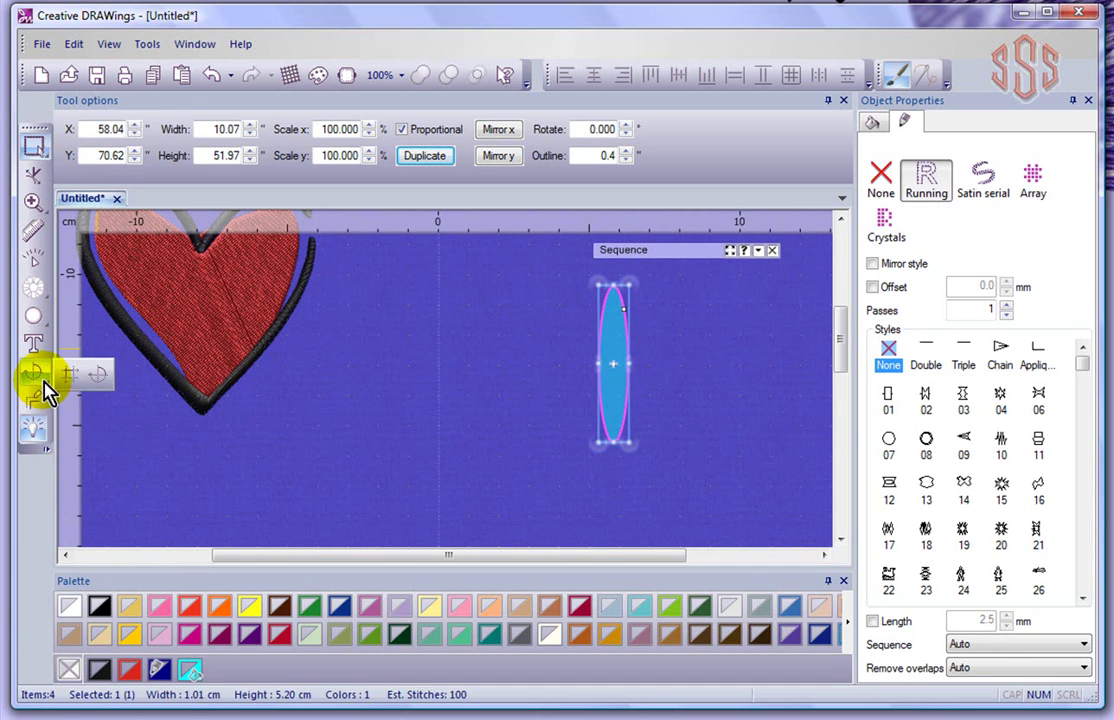
left_click(99, 377)
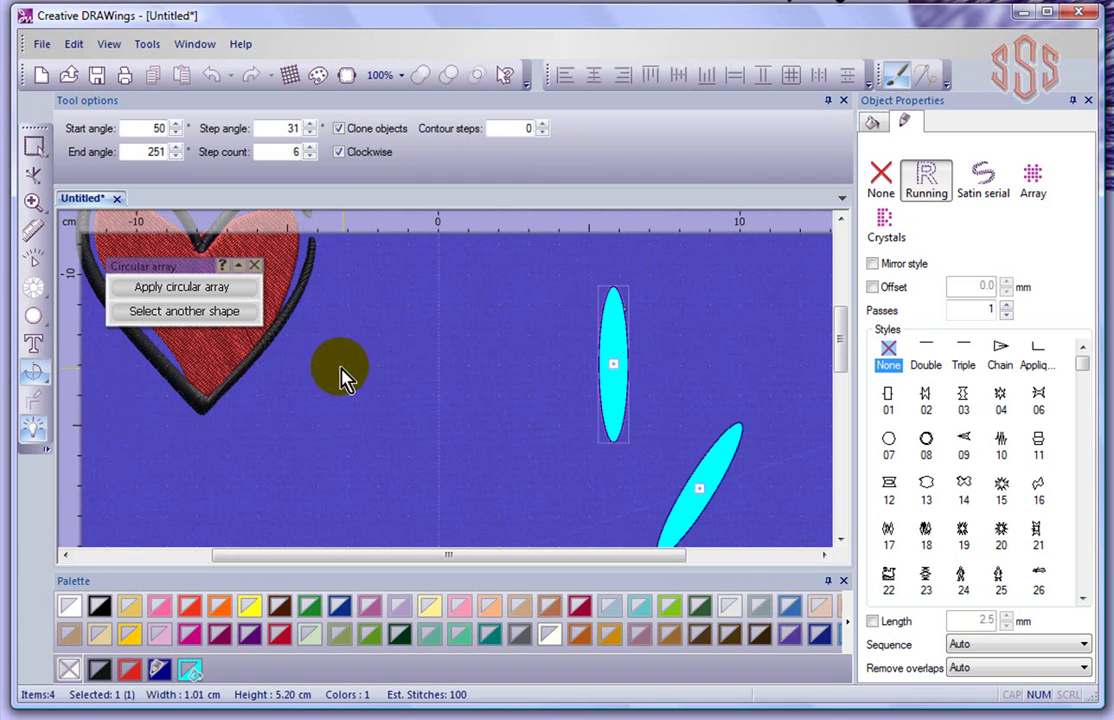
scroll(380, 337, "down", 3)
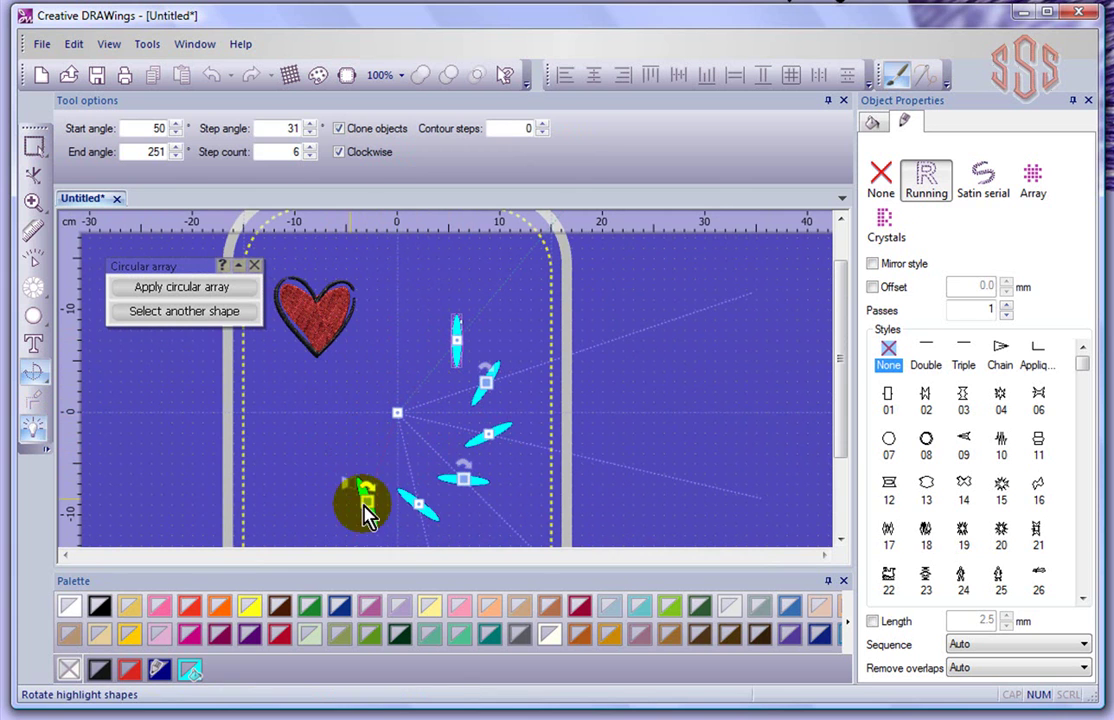
left_click(311, 149)
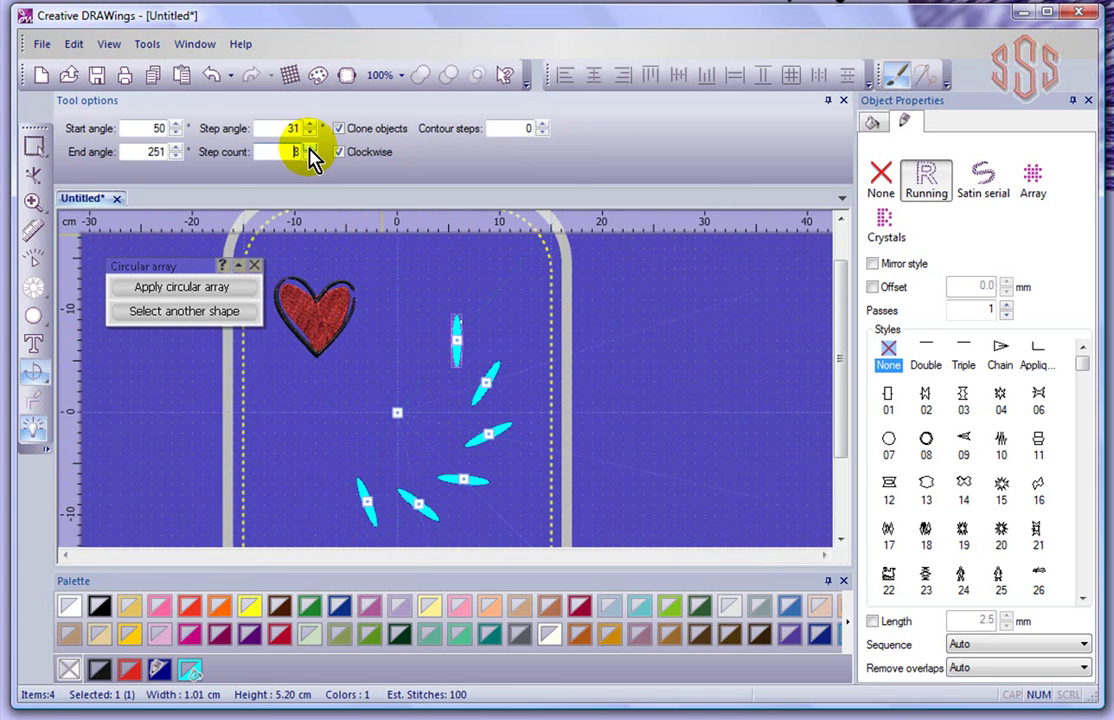
left_click(311, 148)
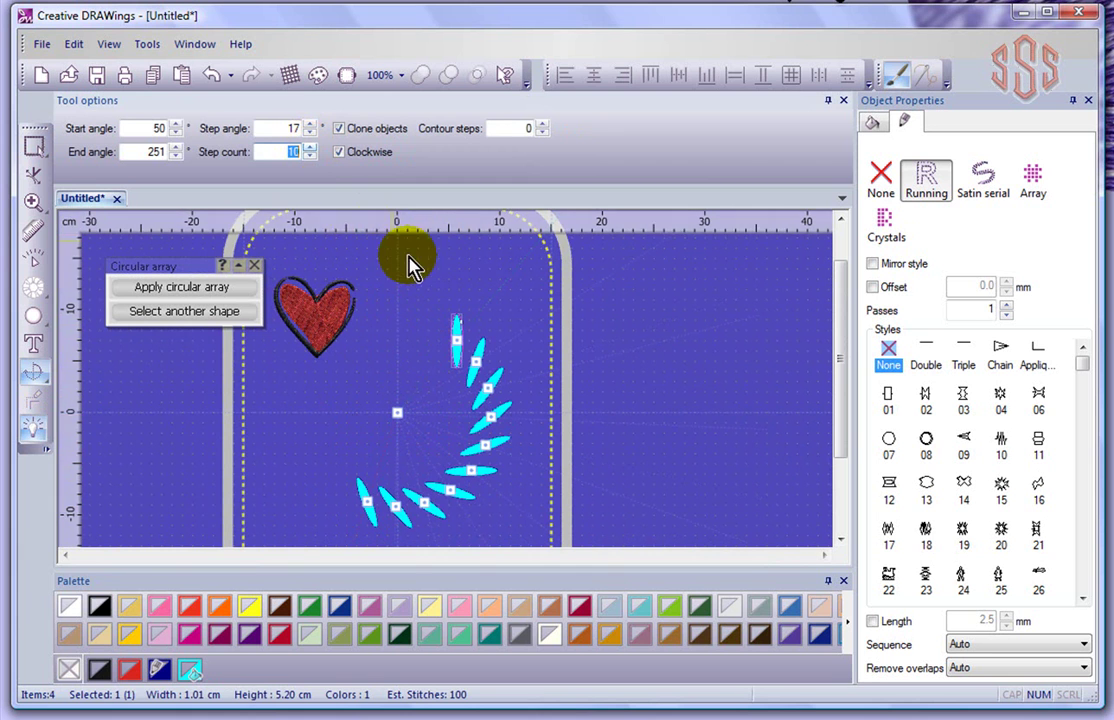
- Reshape the array into a closed ring of ellipses around the hoop center with a 36° step angle, and apply it
left_click_drag(456, 352, 465, 425)
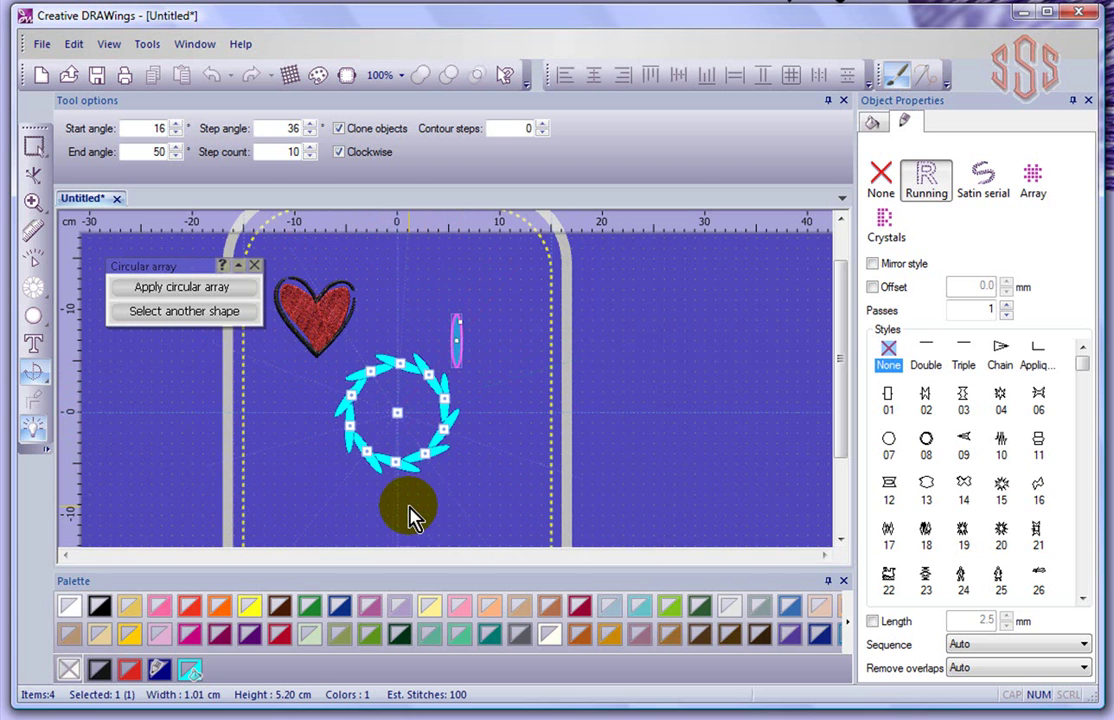
left_click(182, 289)
left_click(302, 390)
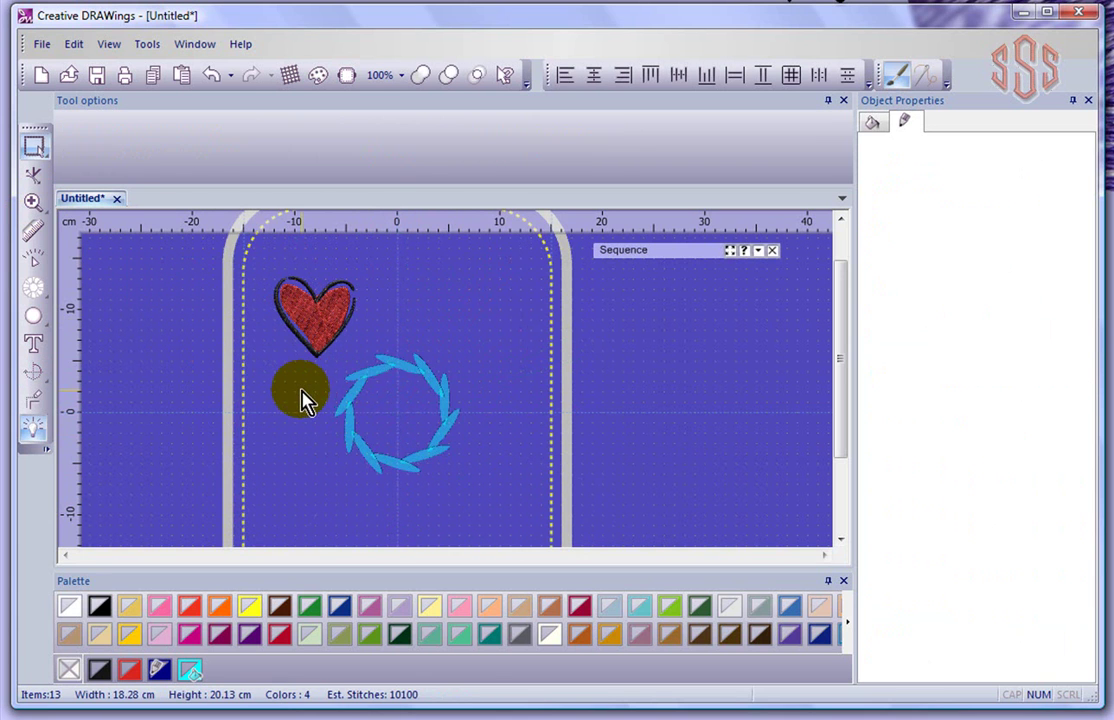
- Create a clipart from all ten ellipses of the ring, with a horizontal baseline drawn across its middle
scroll(413, 418, "up", 3)
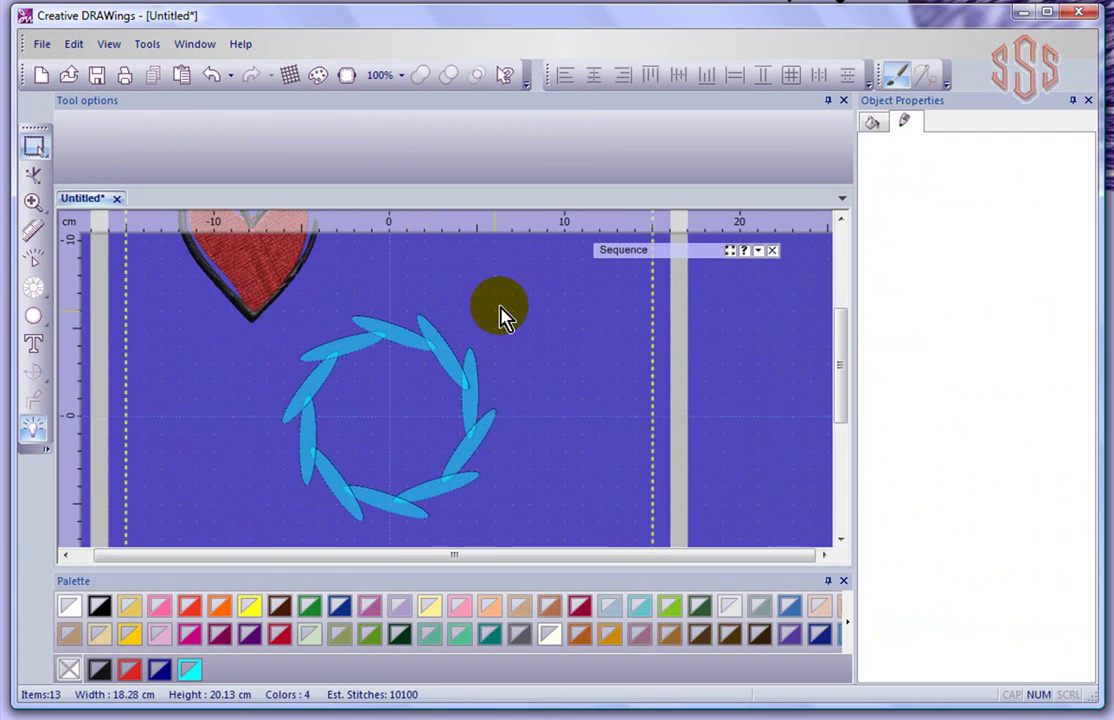
left_click(480, 408)
left_click(552, 328)
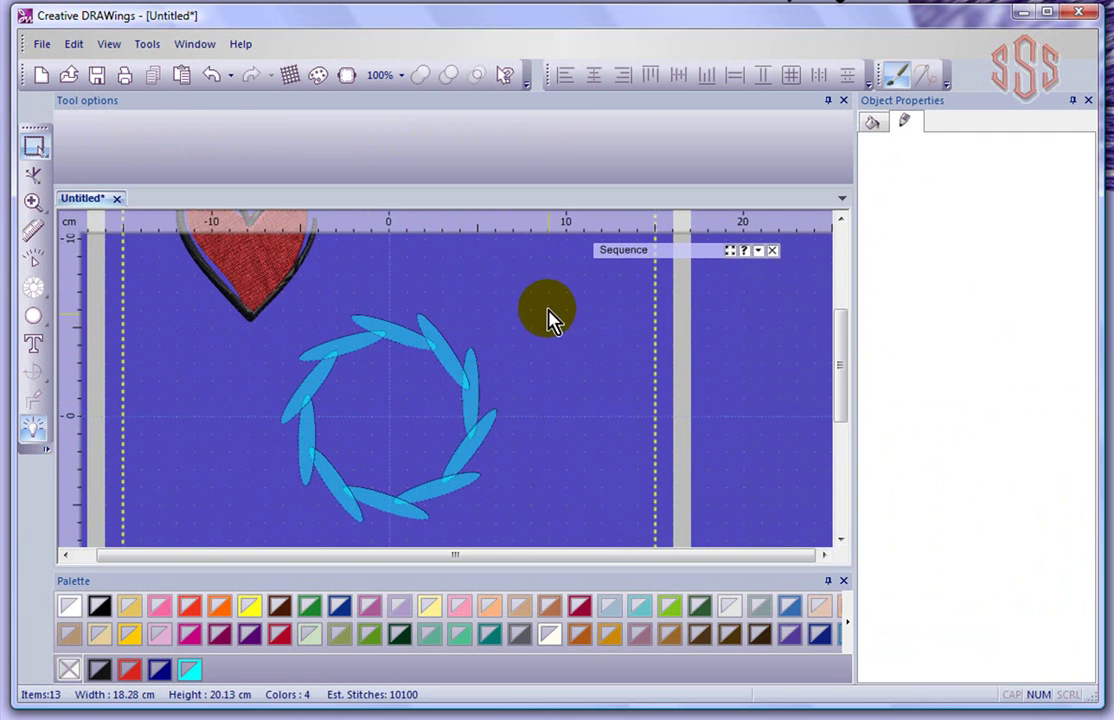
left_click_drag(506, 430, 256, 462)
left_click(840, 227)
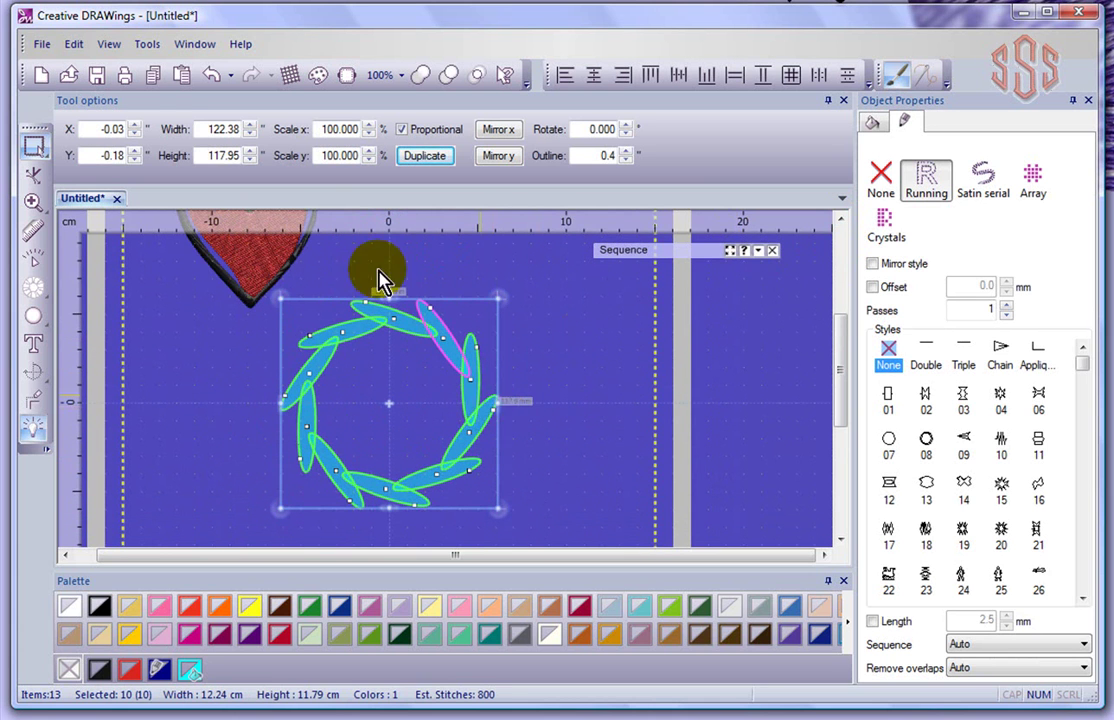
left_click(147, 44)
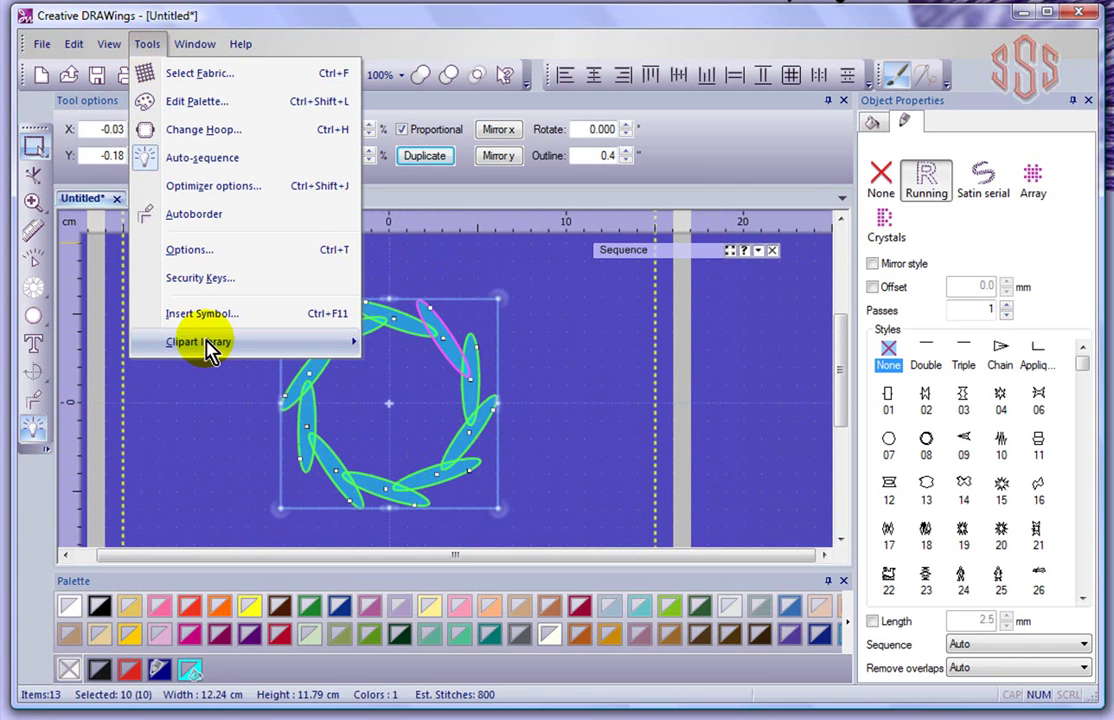
mouse_move(211, 345)
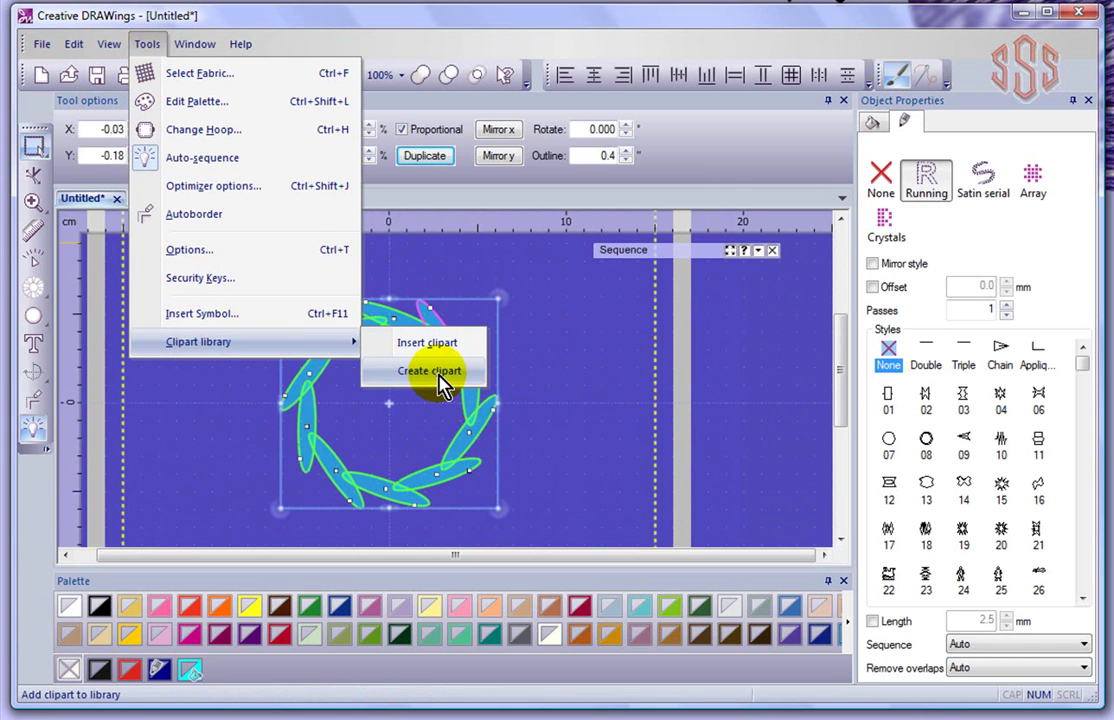
left_click(436, 371)
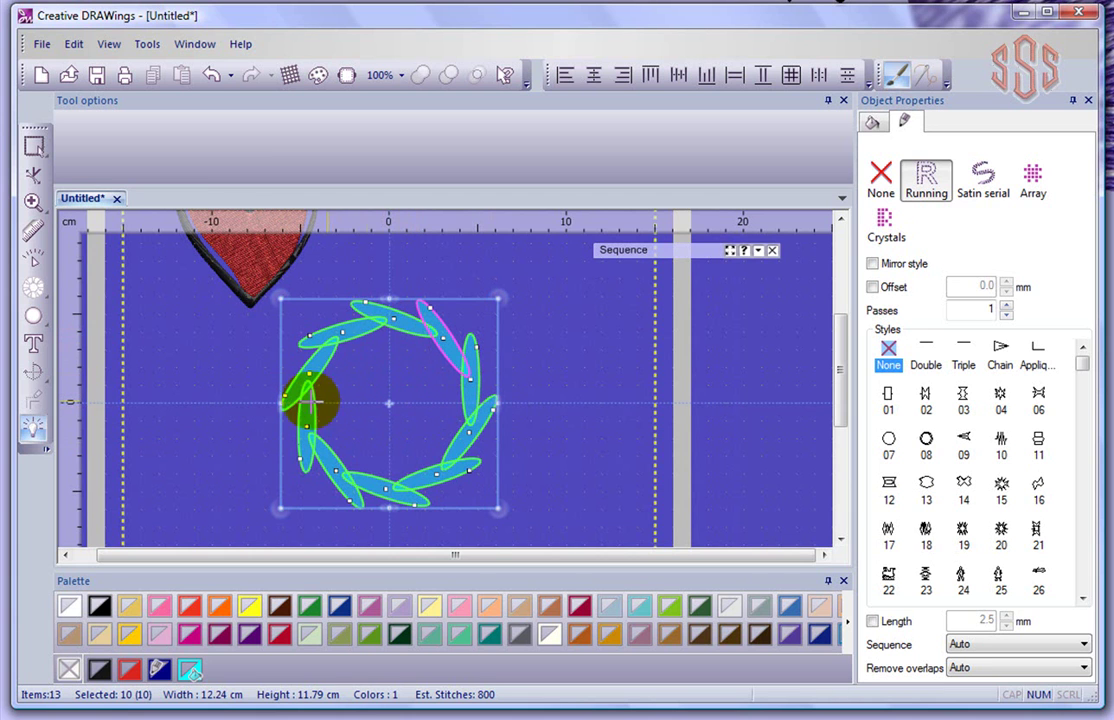
left_click_drag(278, 403, 503, 404)
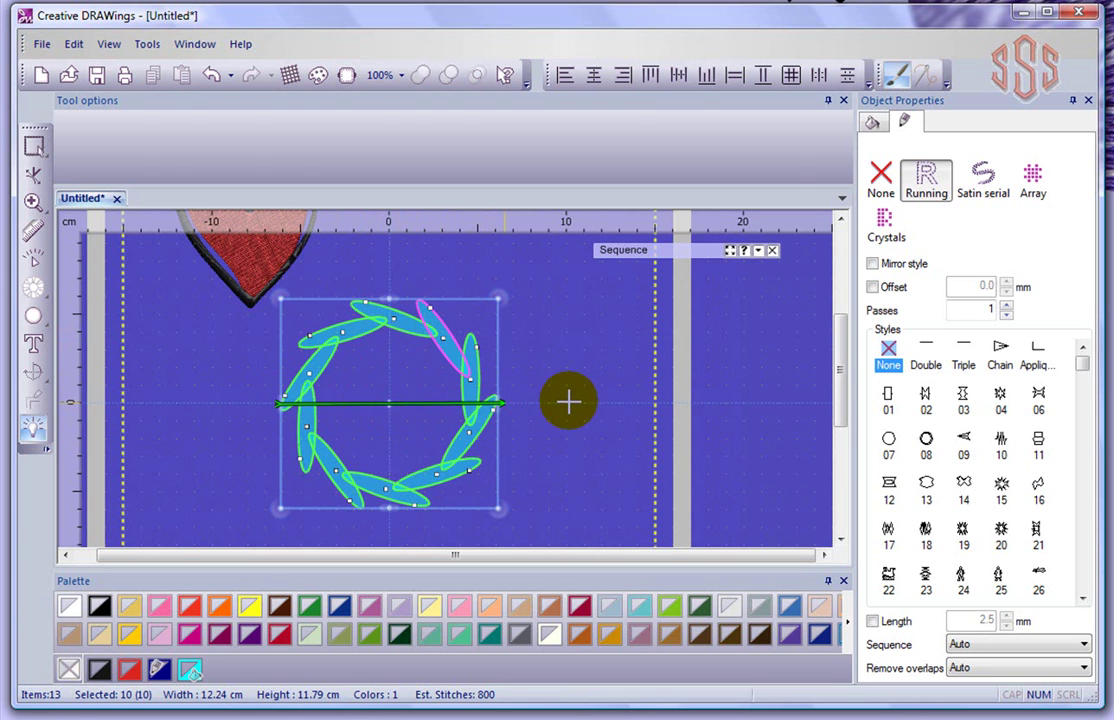
- Add the ring clipart to the object library under the name "wreath" with the tags "shape,christmas", and clear the selection
key("ctrl+shift+a")
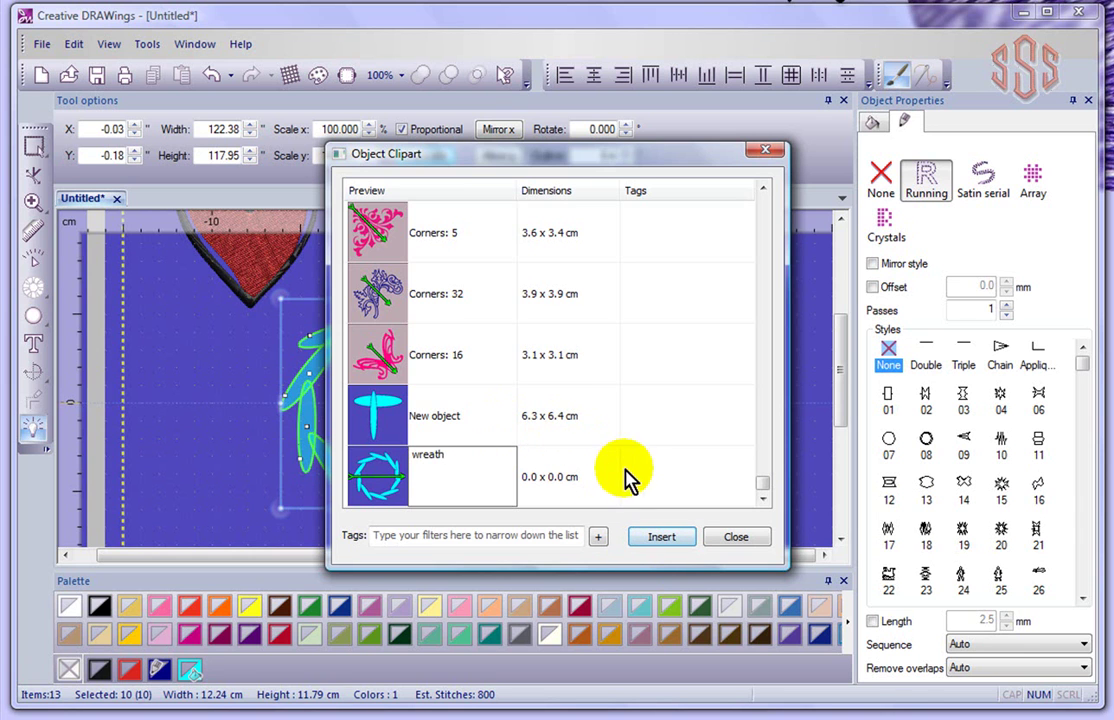
left_click(657, 478)
left_click(671, 483)
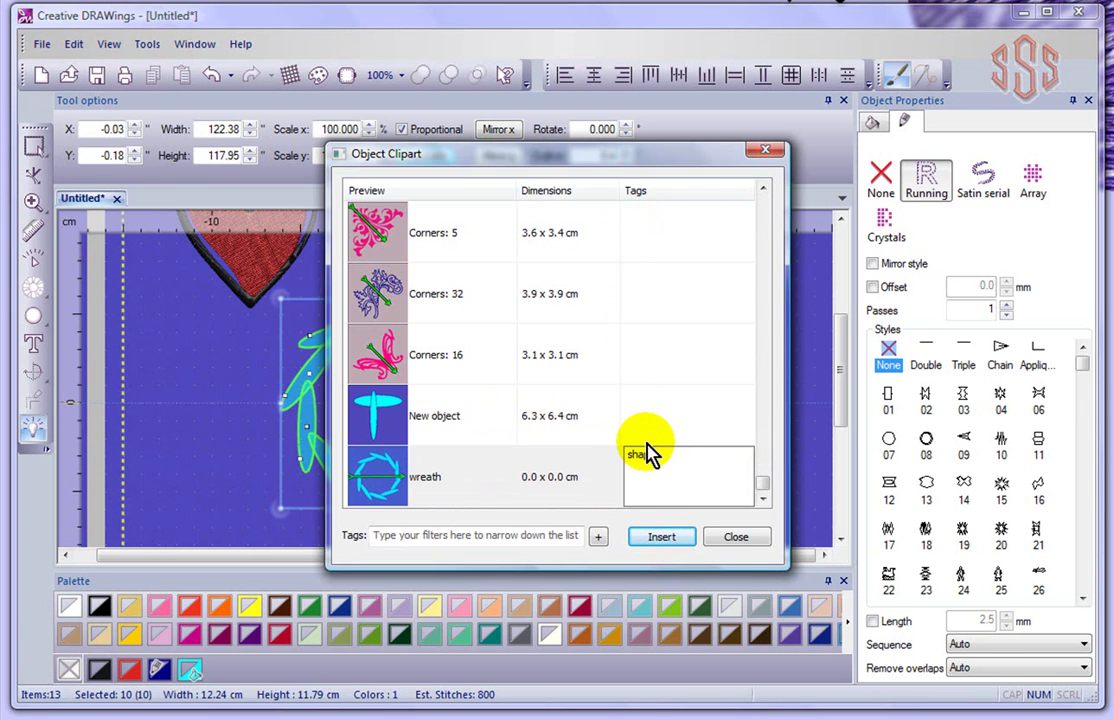
type("pe,christmas")
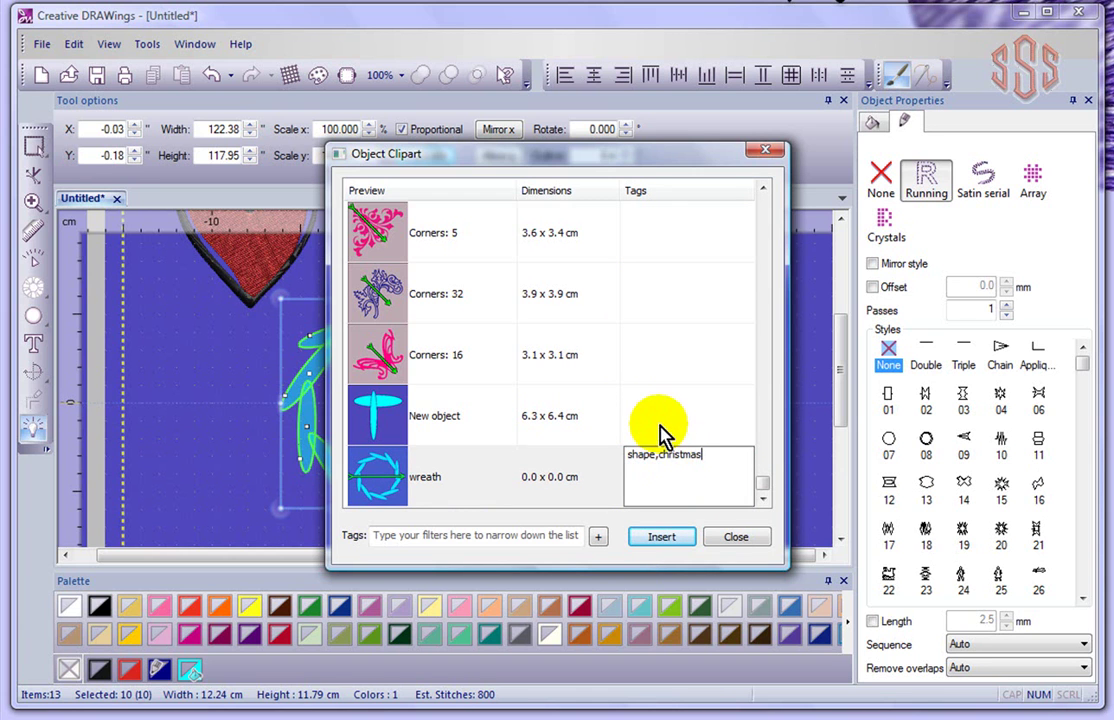
left_click(735, 540)
left_click(575, 378)
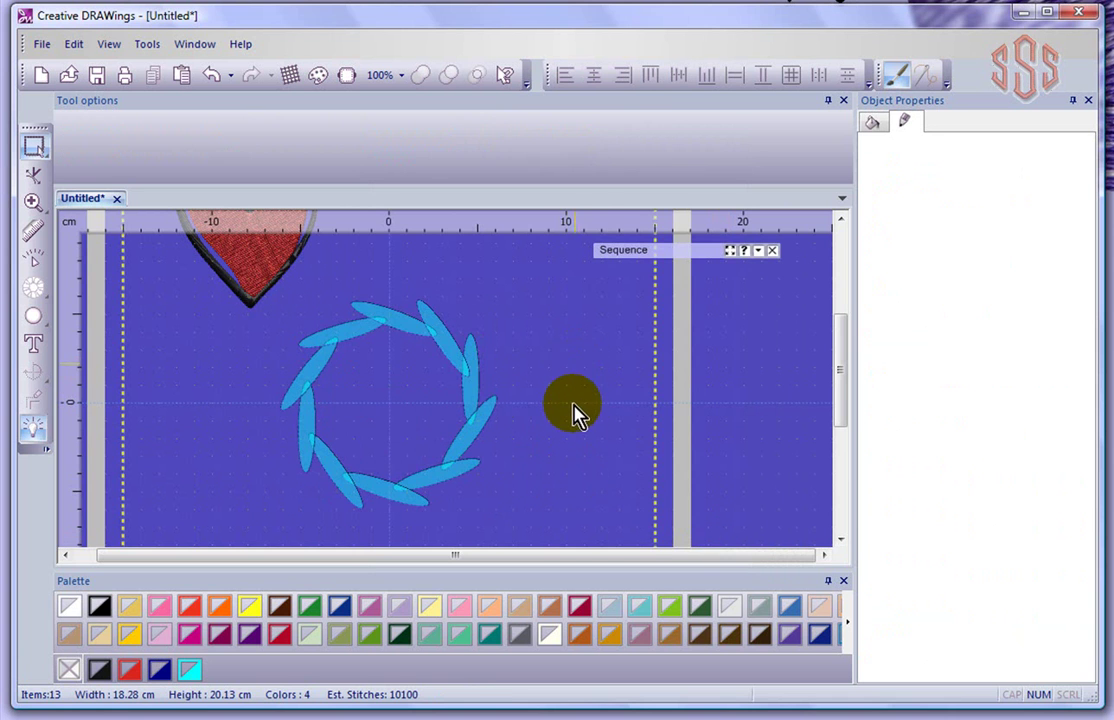
- Open the object clipart library and filter its entries by the tag "shape"
scroll(575, 378, "down", 2)
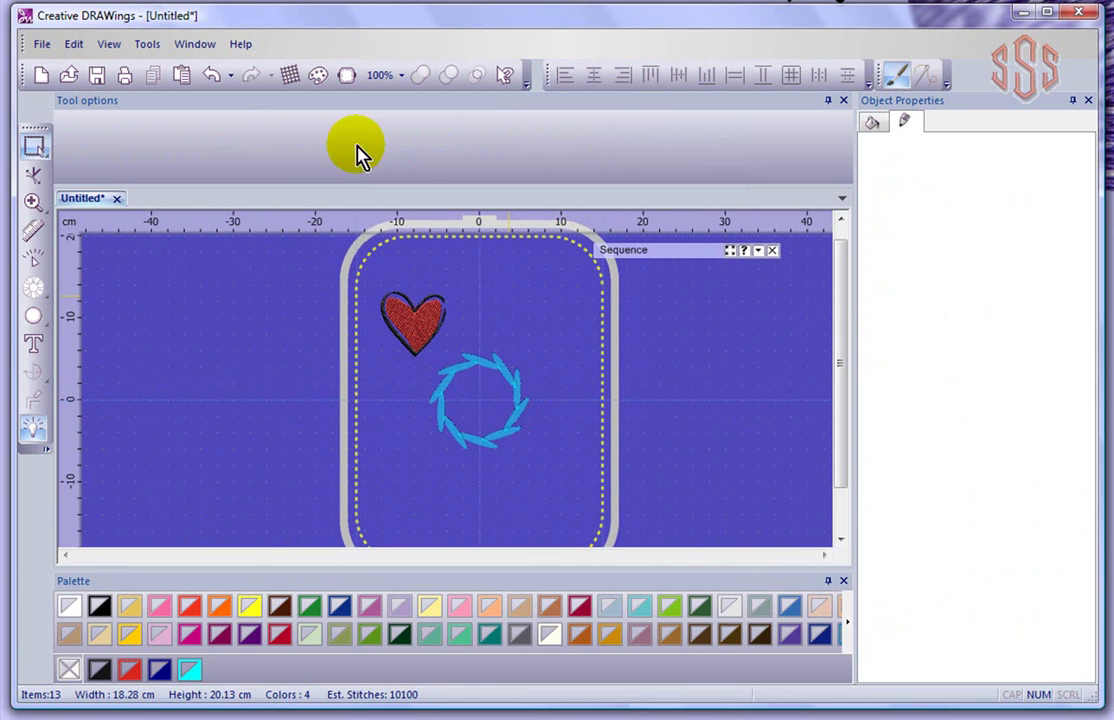
left_click(147, 44)
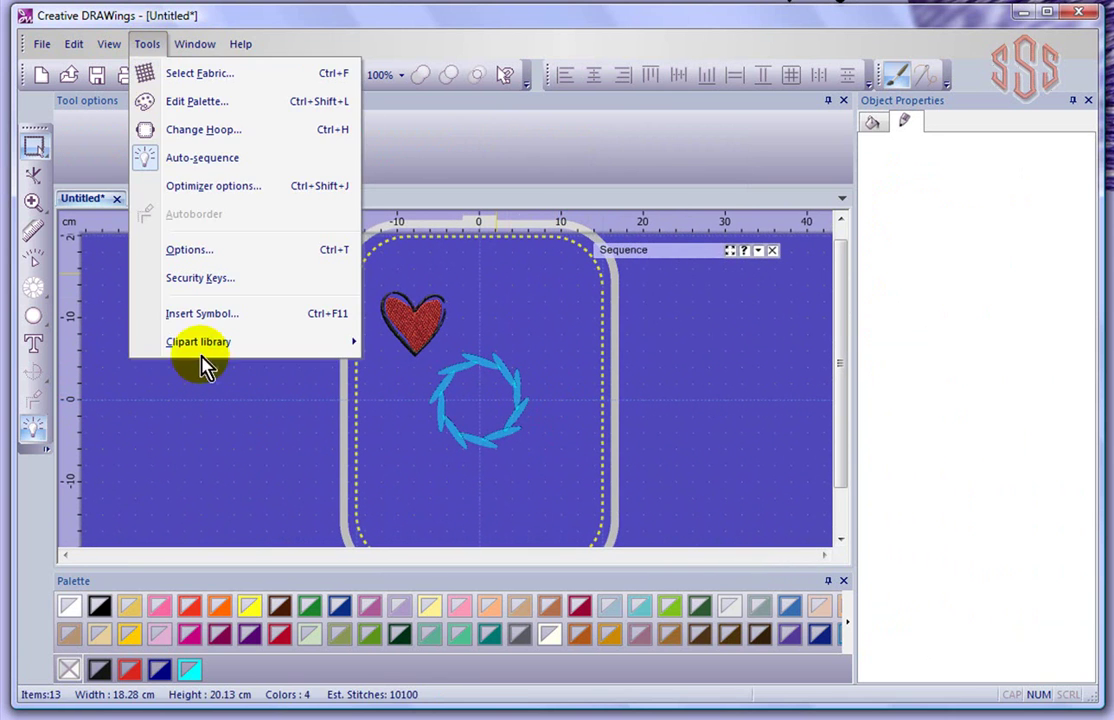
mouse_move(201, 347)
left_click(450, 350)
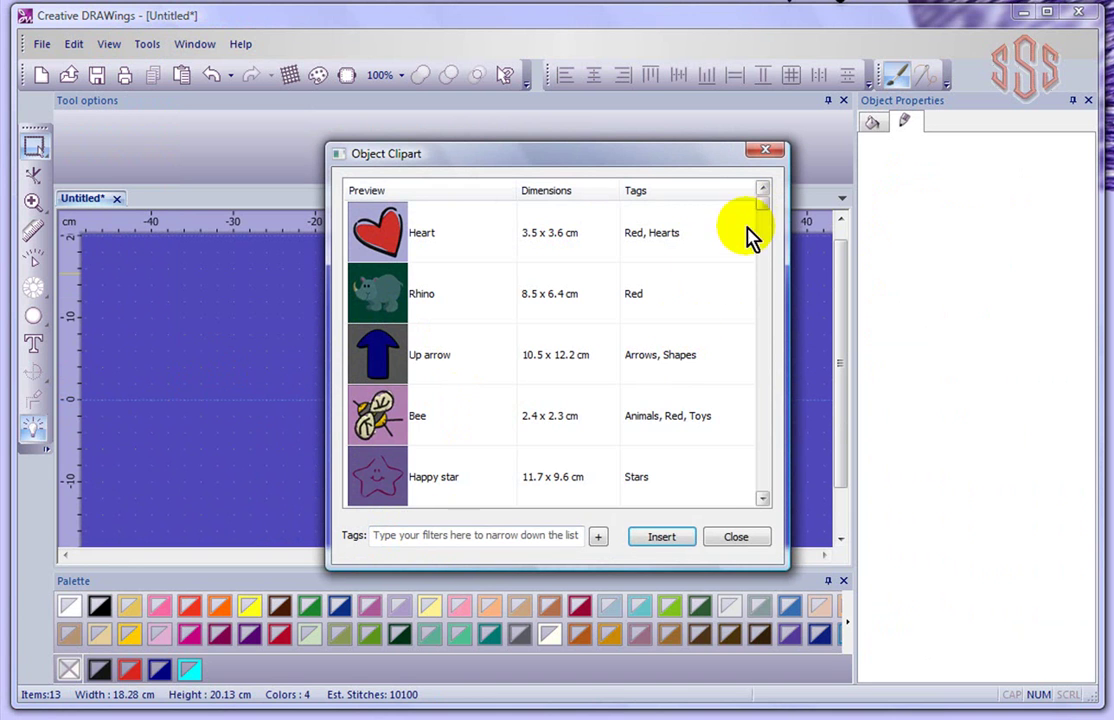
left_click(430, 535)
type("wreath")
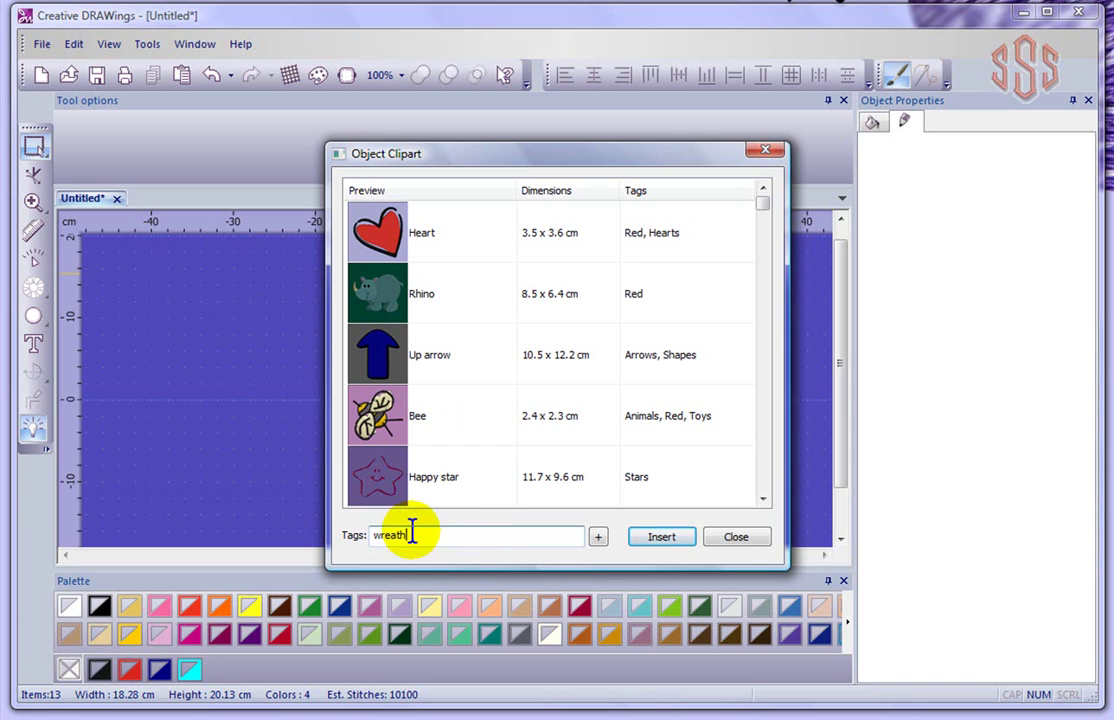
left_click_drag(410, 530, 352, 545)
type("sha")
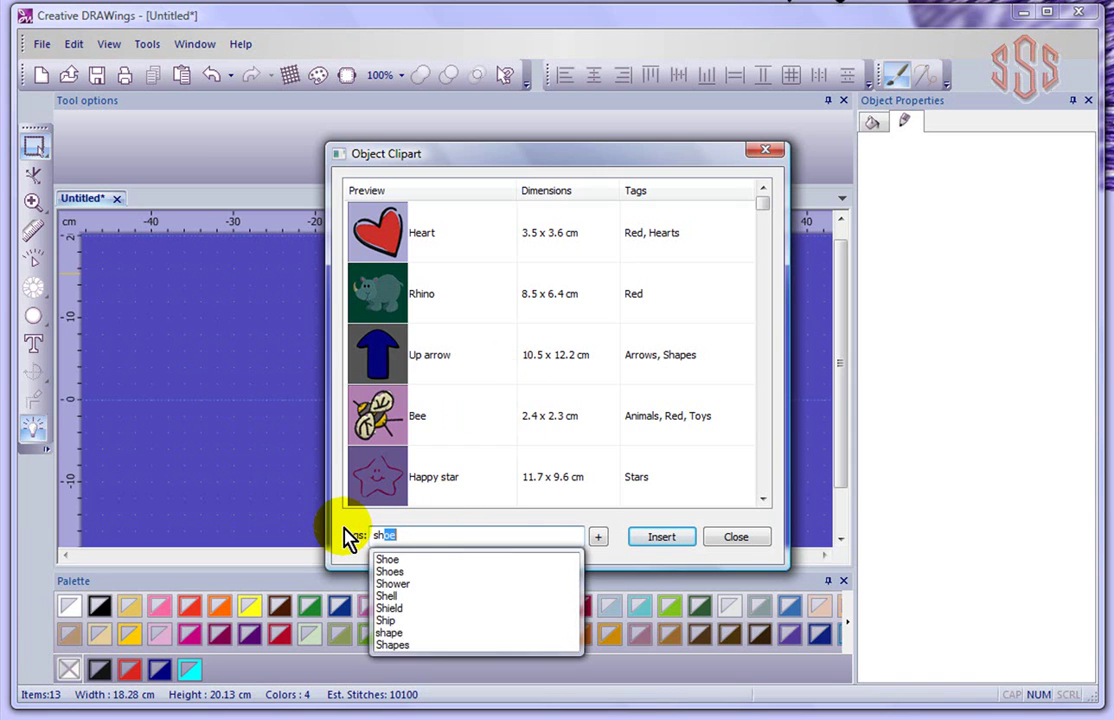
key("Return")
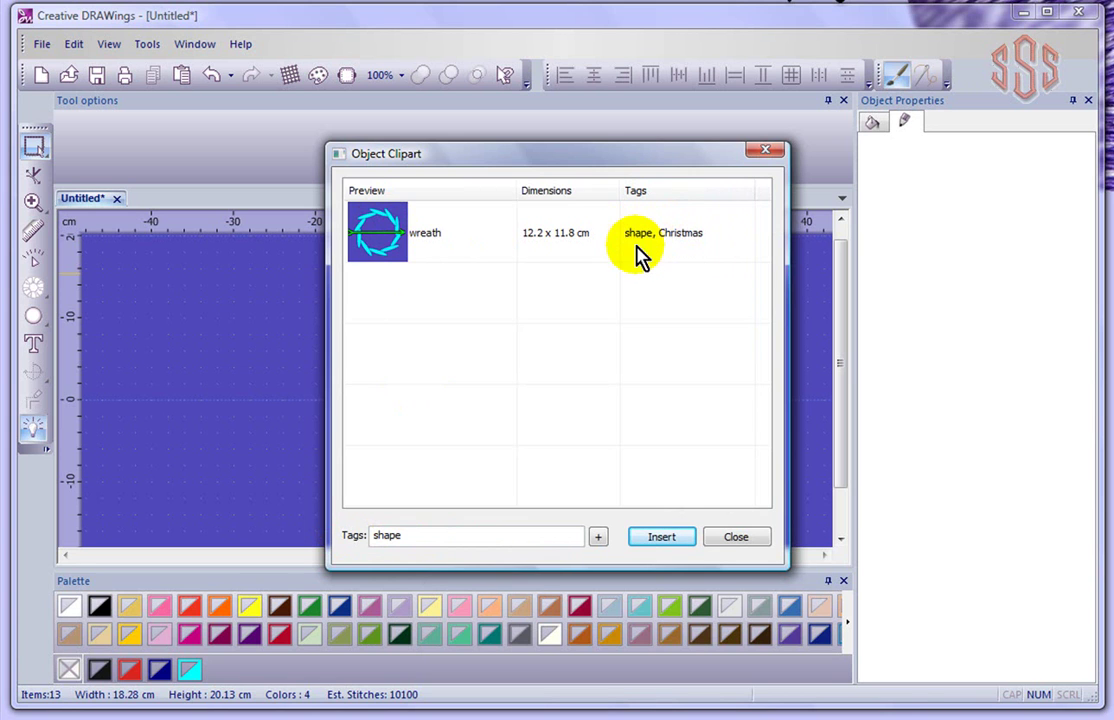
- Insert the wreath clipart about 10 cm wide in the empty area left of the hoop, level with the heart, and deselect it
left_click(405, 249)
left_click(661, 537)
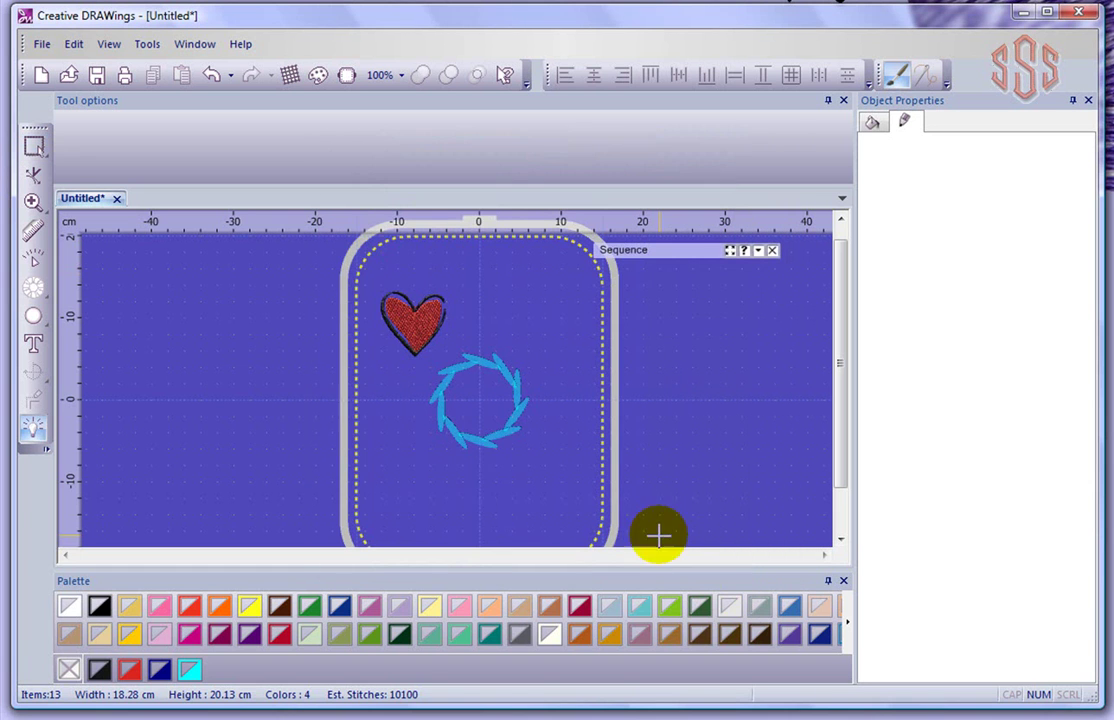
left_click_drag(175, 327, 265, 316)
left_click(300, 325)
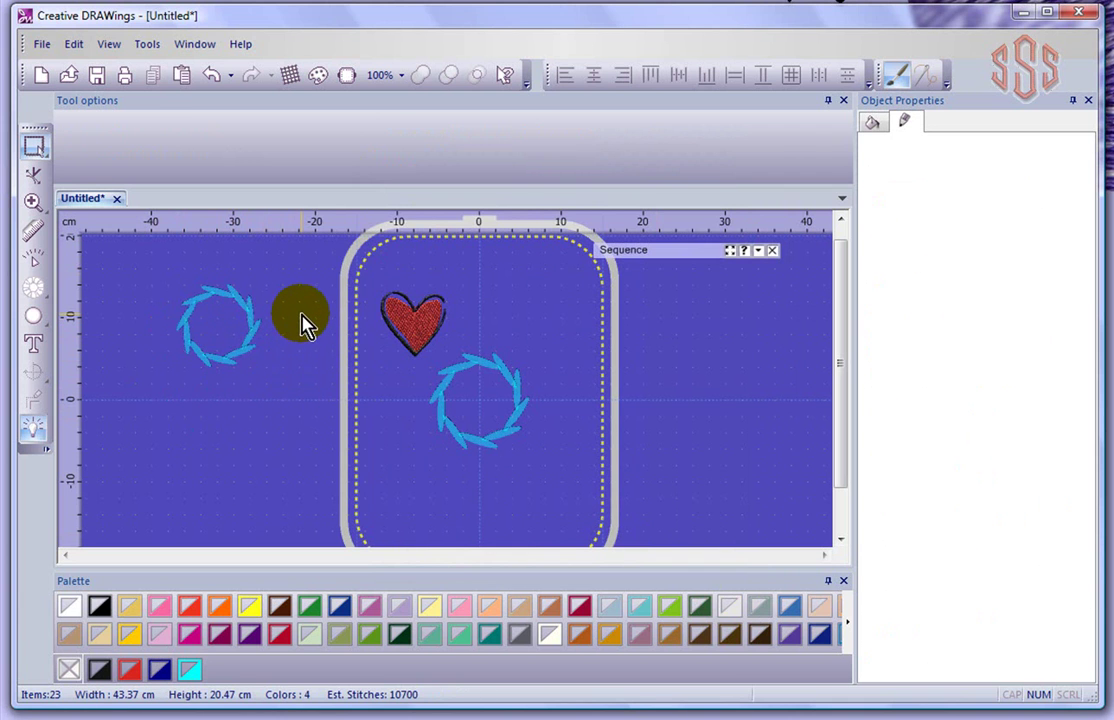